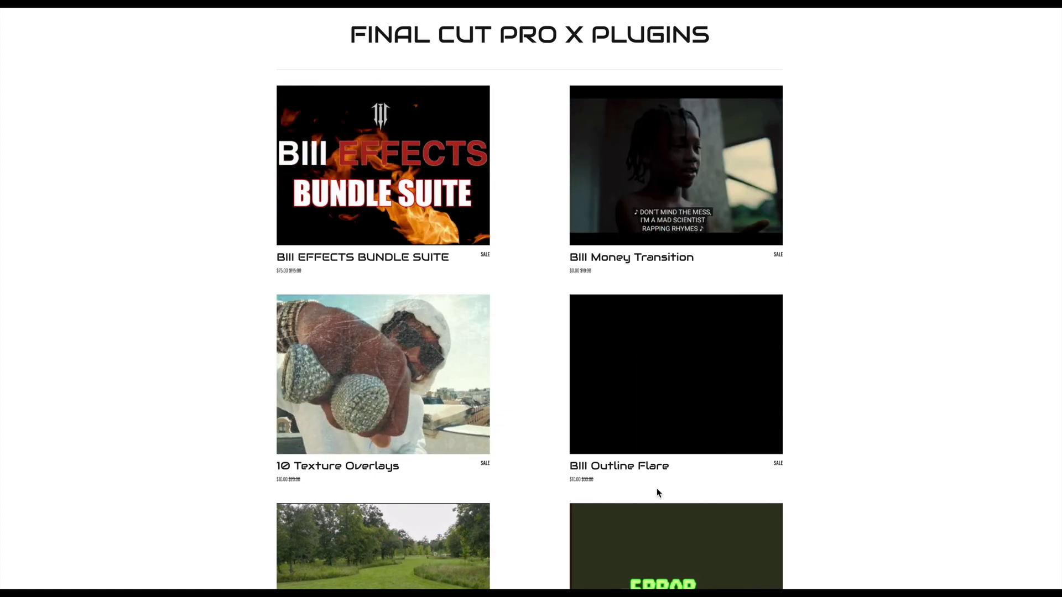
# Scroll the B3 Studios Final Cut Pro X plugins grid down to the last products.
pyautogui.scroll(-3, 874, 446)
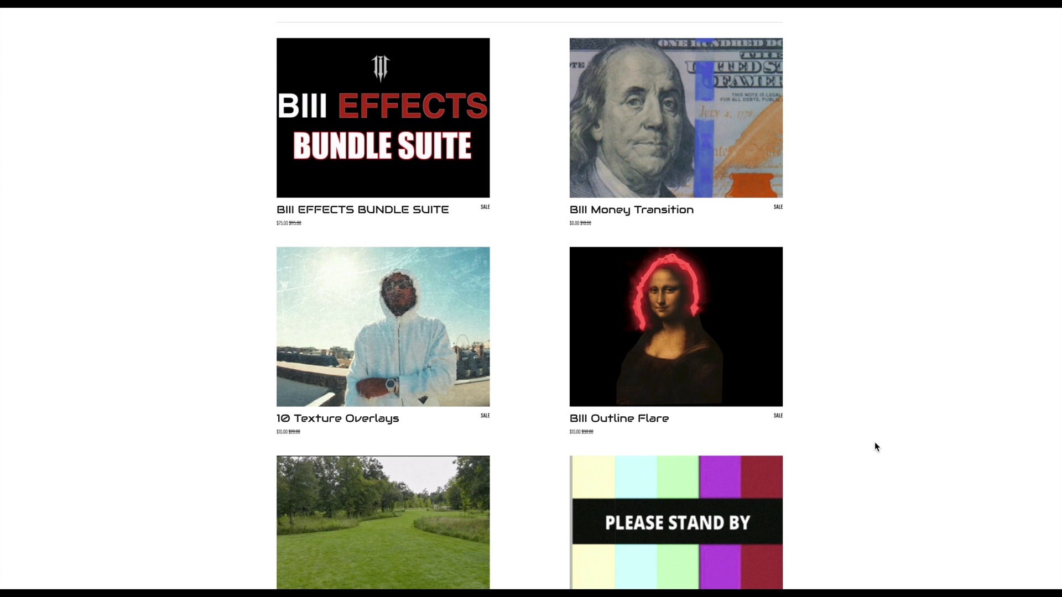
pyautogui.scroll(-5, 875, 444)
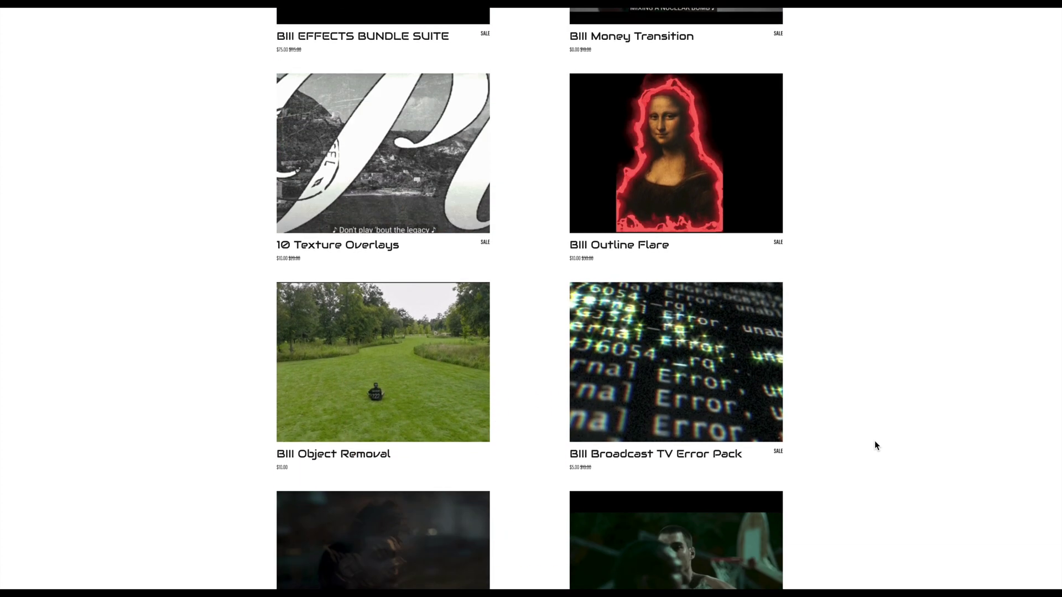
pyautogui.scroll(-4, 874, 442)
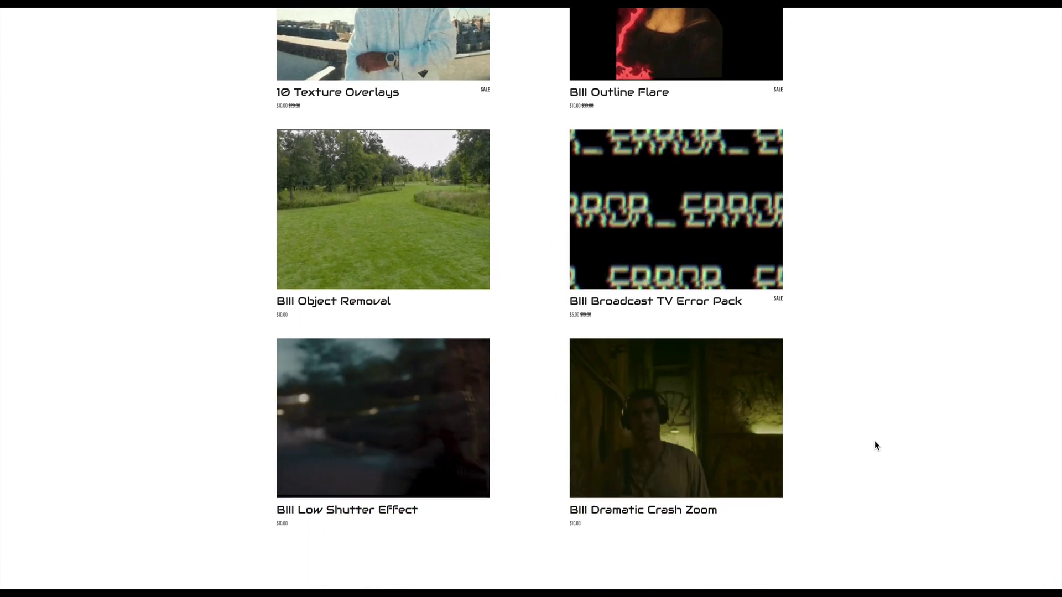
pyautogui.scroll(-3, 874, 441)
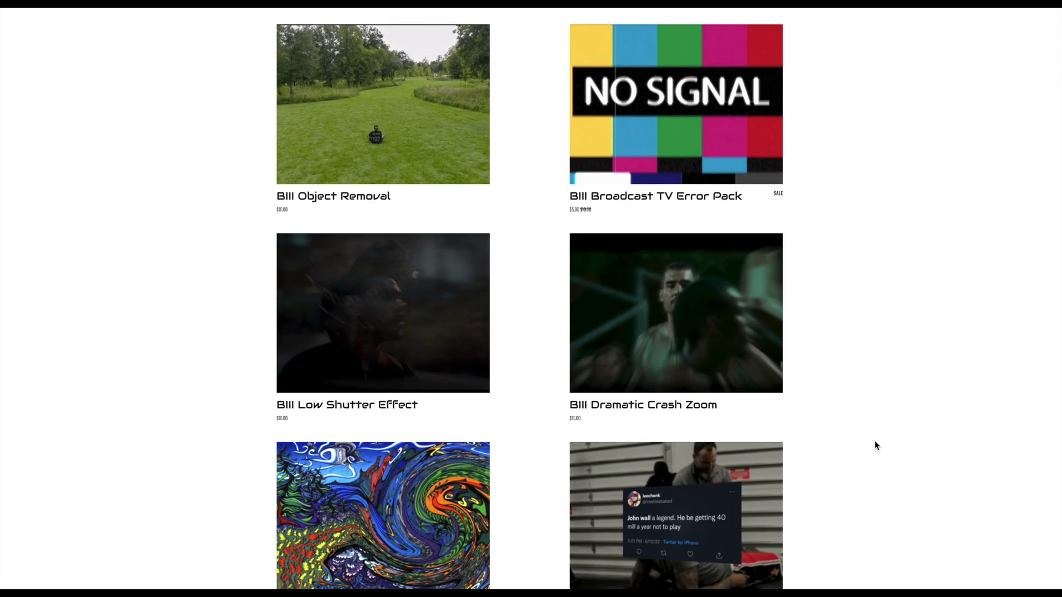
pyautogui.scroll(-7, 874, 441)
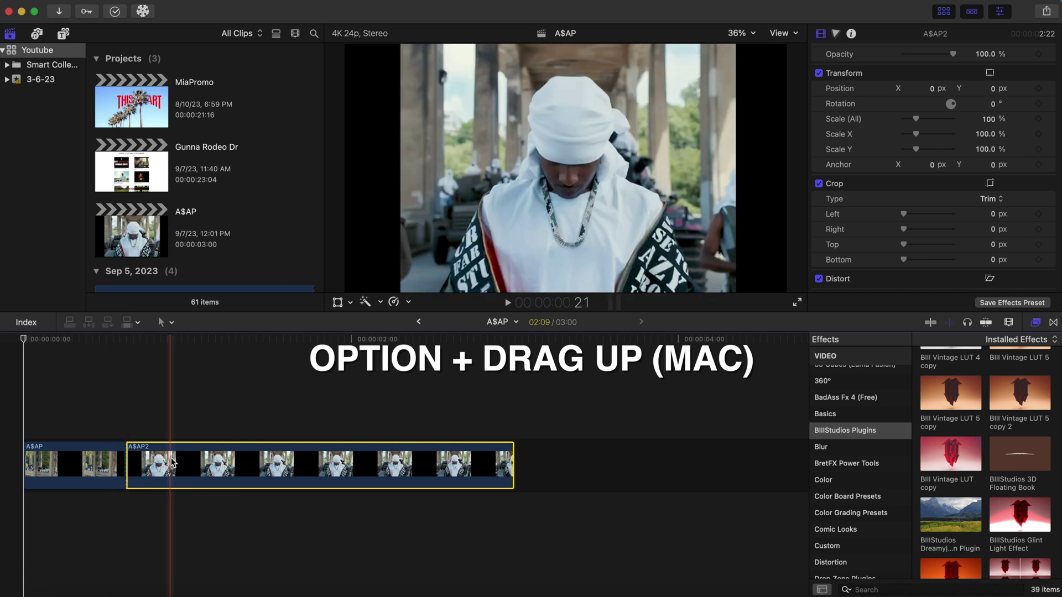
# Copy the A$AP2 clip and drop the copy on the storyline right after the original.
pyautogui.moveTo(171, 462); pyautogui.dragTo(176, 412)
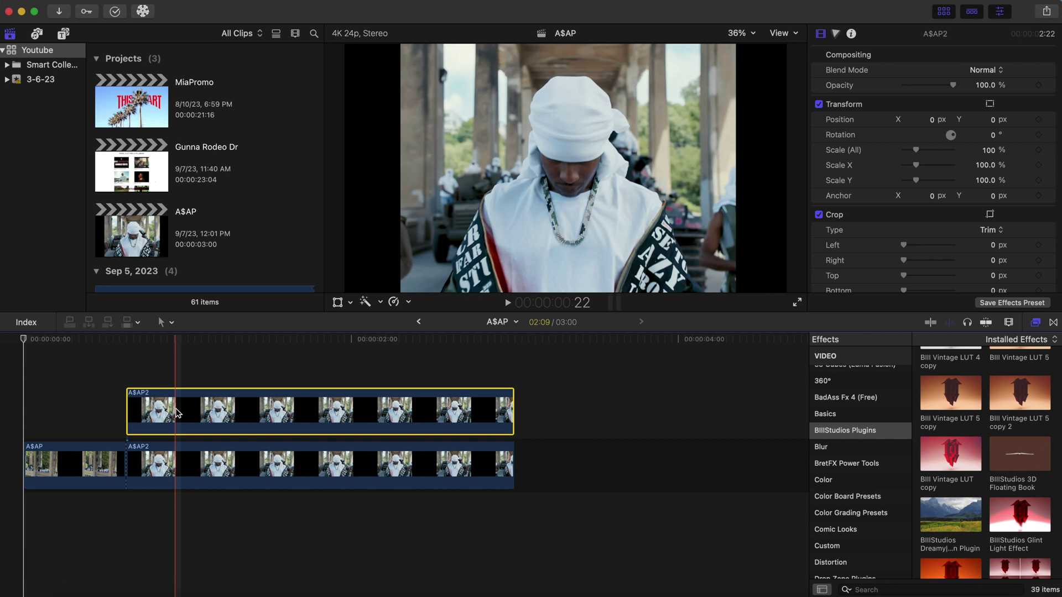
pyautogui.moveTo(216, 419); pyautogui.dragTo(542, 456)
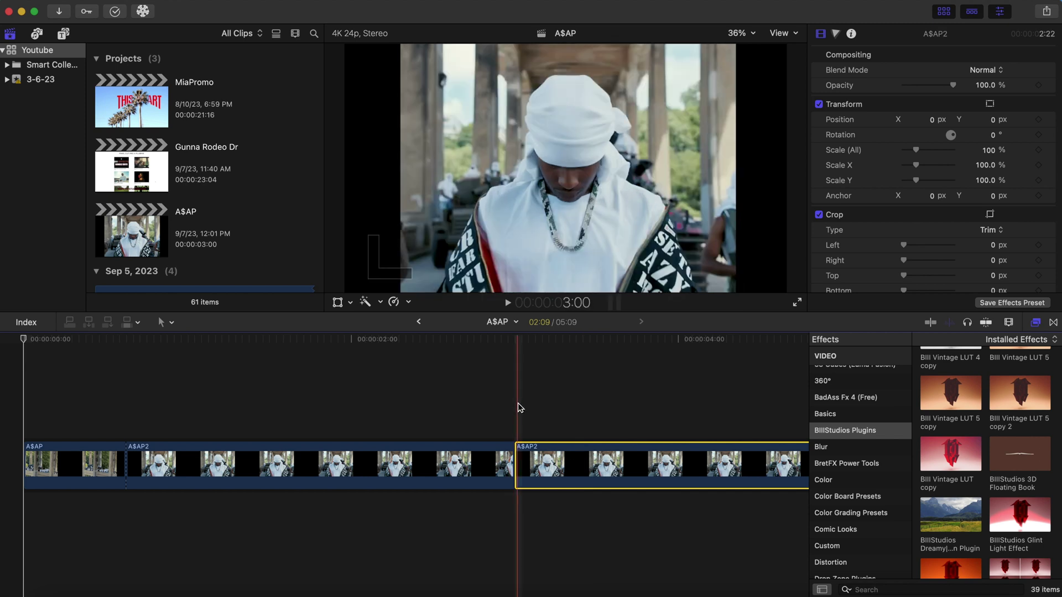
# Add a freeze frame at the start of the A$AP2 copy from the Edit menu.
pyautogui.click(515, 400)
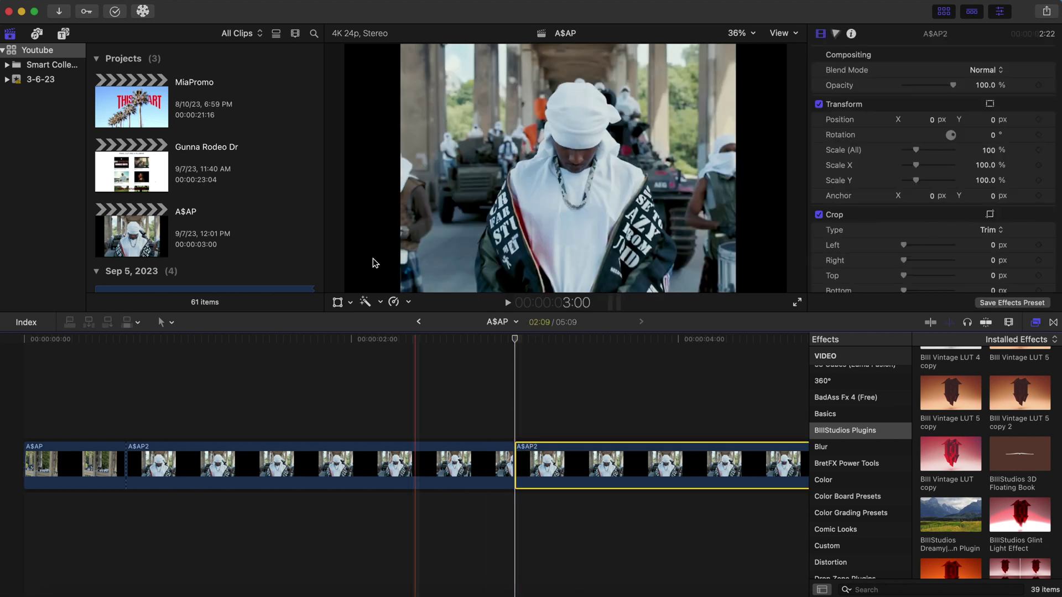
pyautogui.click(126, 6)
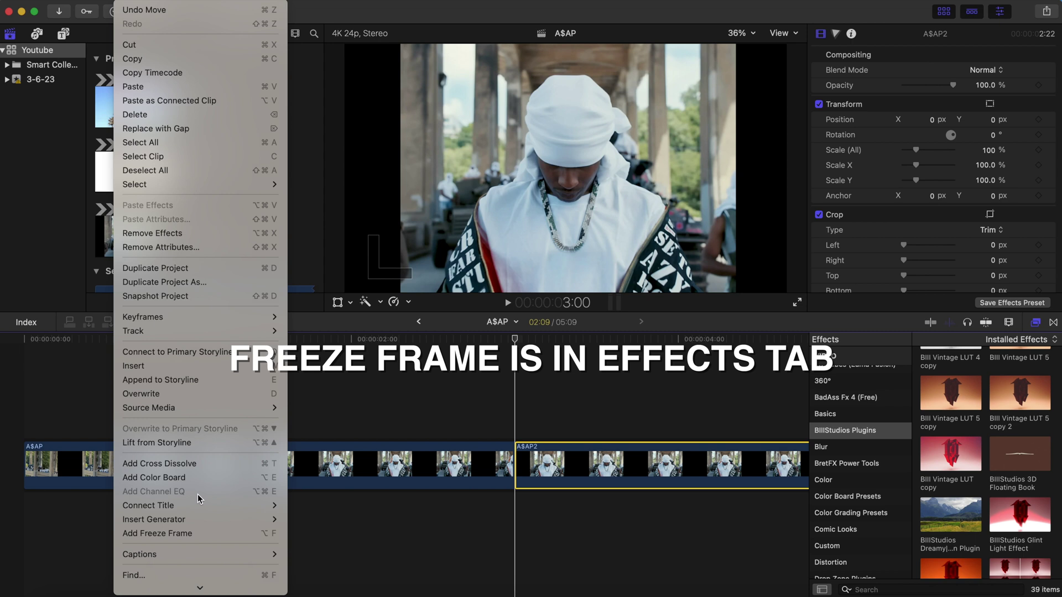
pyautogui.click(195, 528)
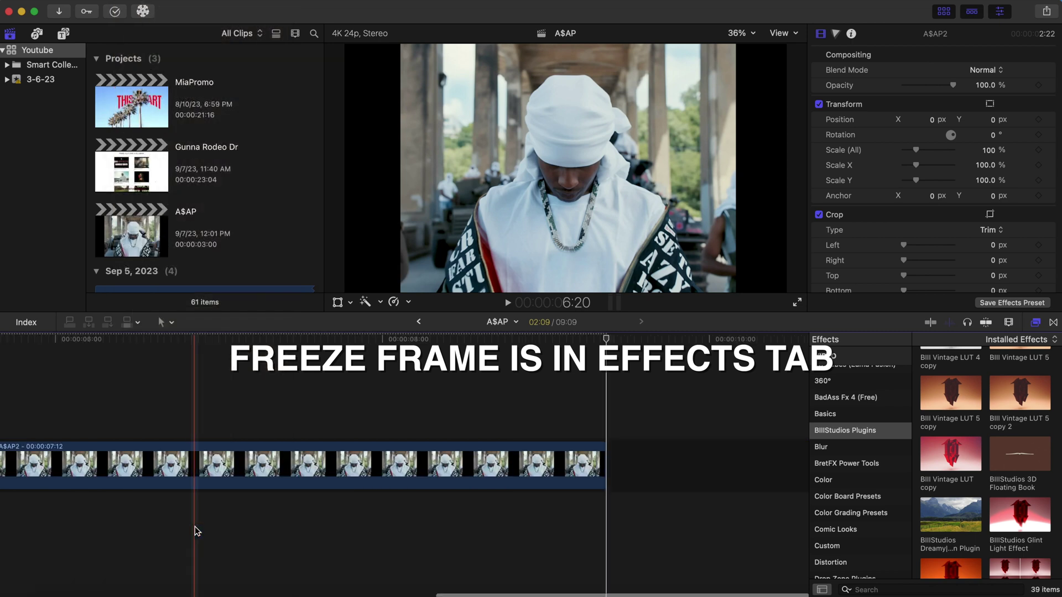
# Delete the leftover A$AP2 duplicate and stack the freeze frame above the original A$AP2.
pyautogui.hscroll(-5, 195, 527)
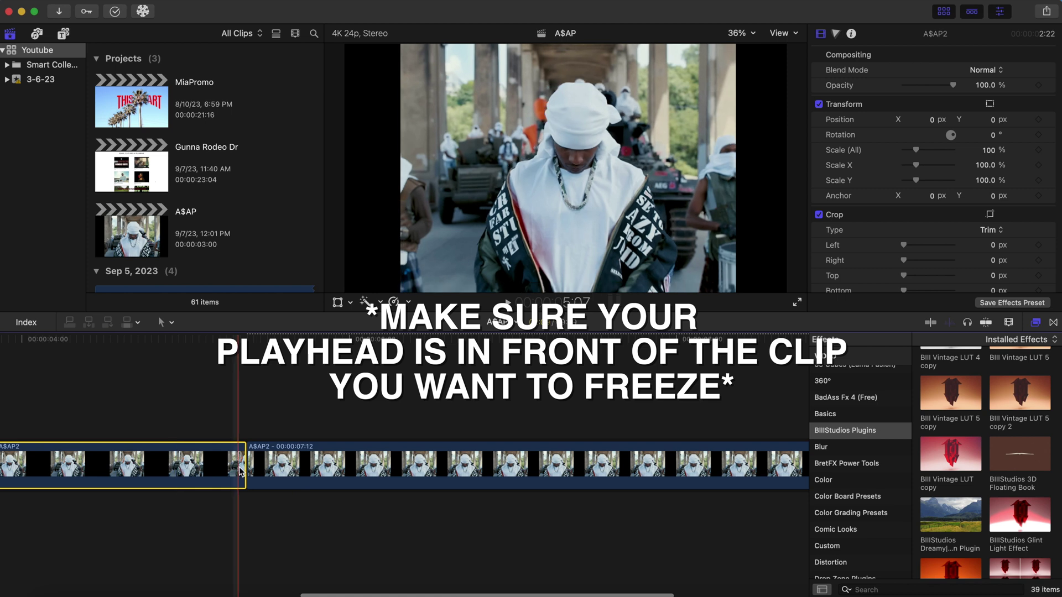
pyautogui.hscroll(-5, 240, 470)
pyautogui.hscroll(-2, 241, 470)
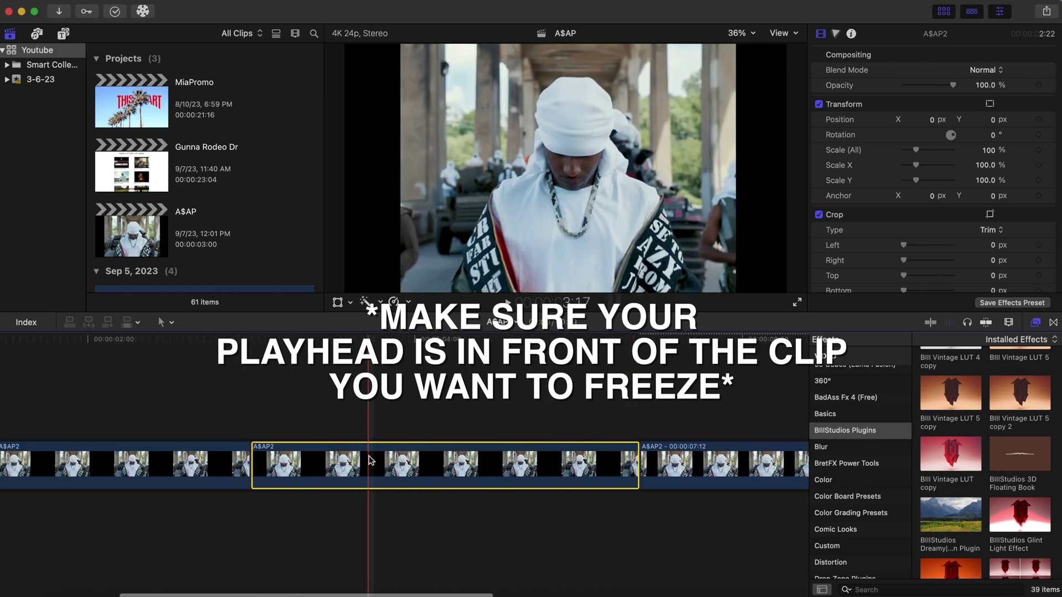
pyautogui.press('Delete')
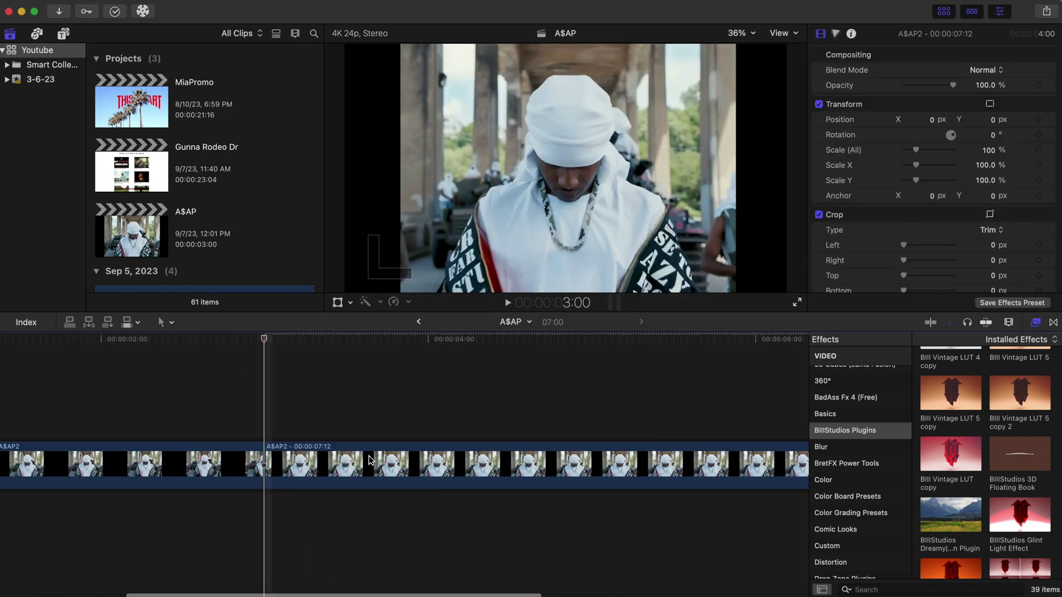
pyautogui.hscroll(-4, 369, 460)
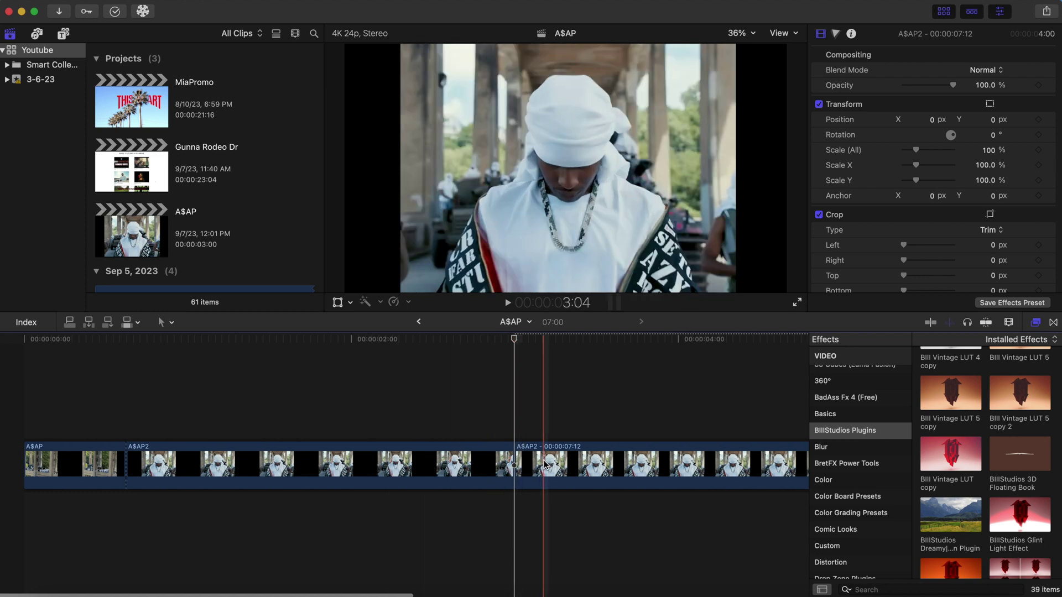
pyautogui.moveTo(544, 465); pyautogui.dragTo(163, 405)
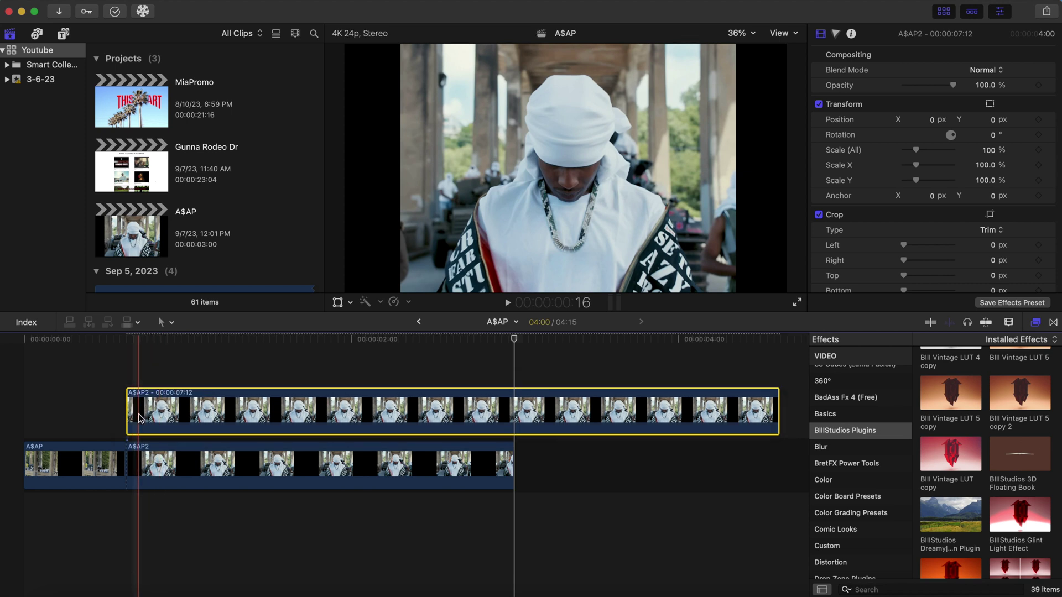
# Disable the lower A$AP2 clip with V, then select the freeze frame with the playhead at its start.
pyautogui.click(143, 462)
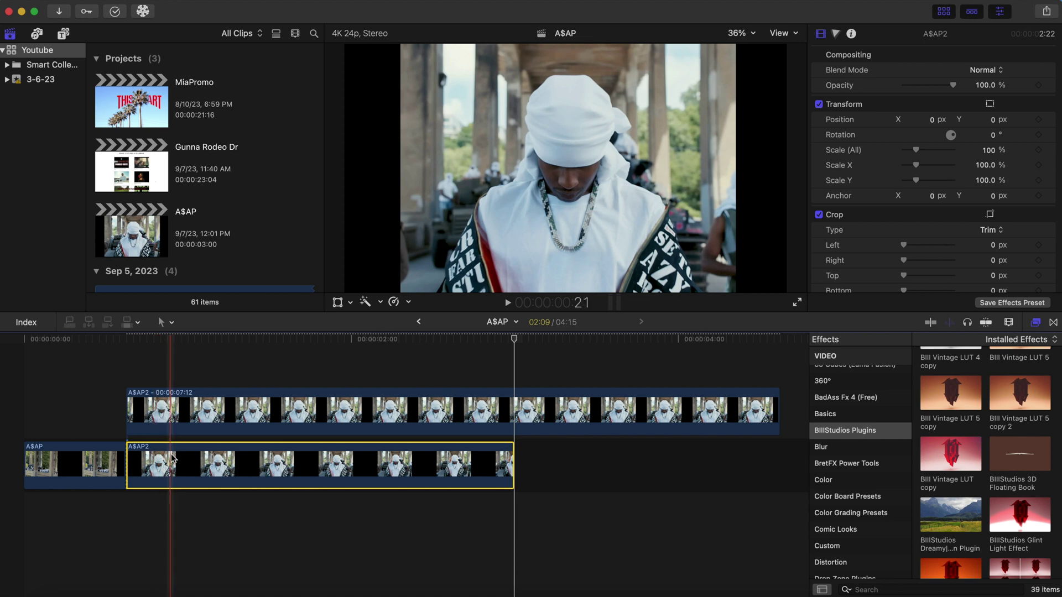
pyautogui.press('v')
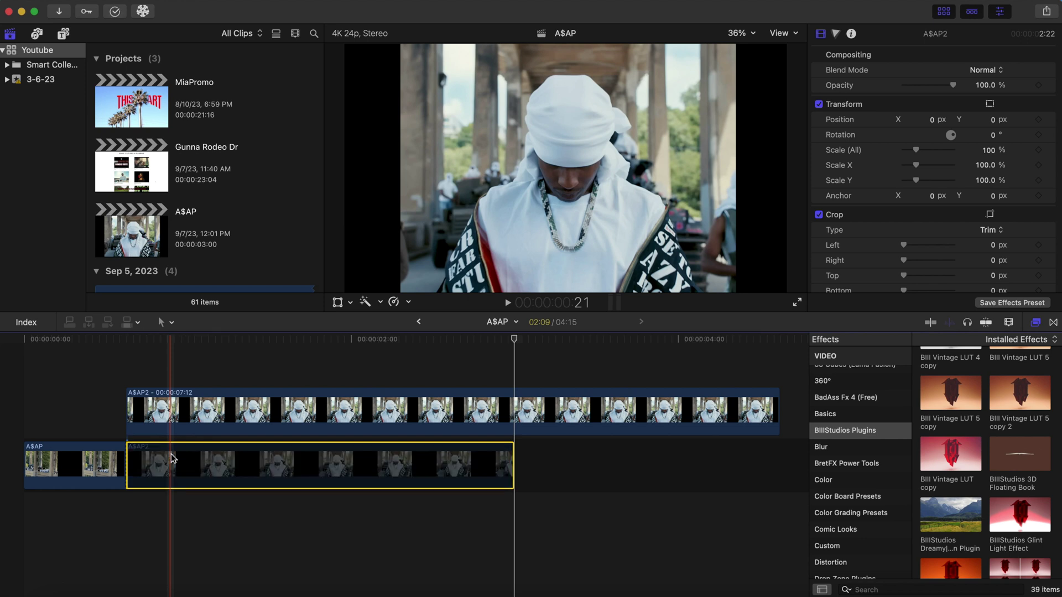
pyautogui.click(129, 387)
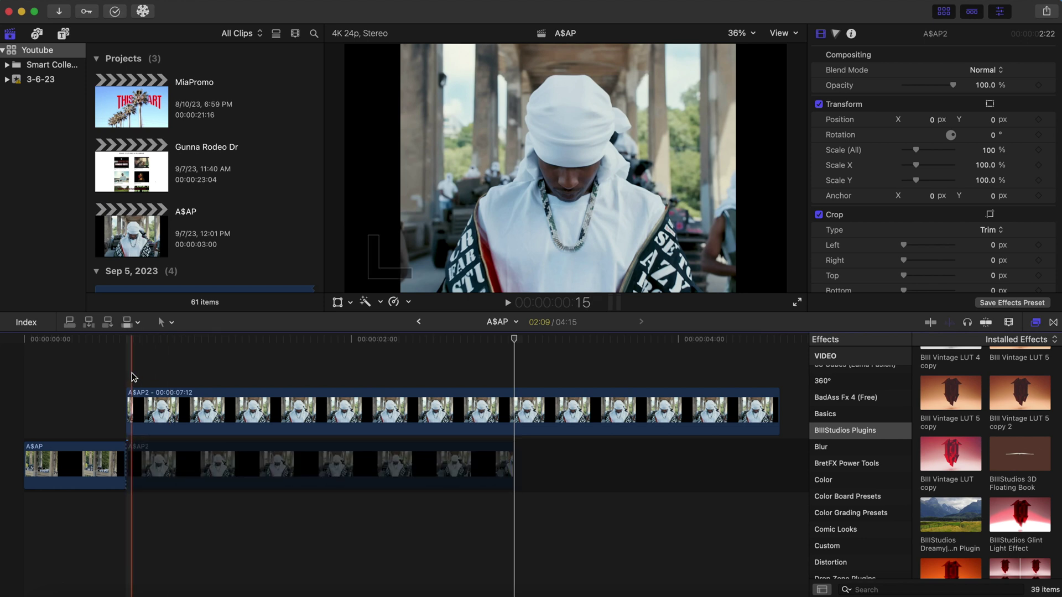
pyautogui.click(129, 389)
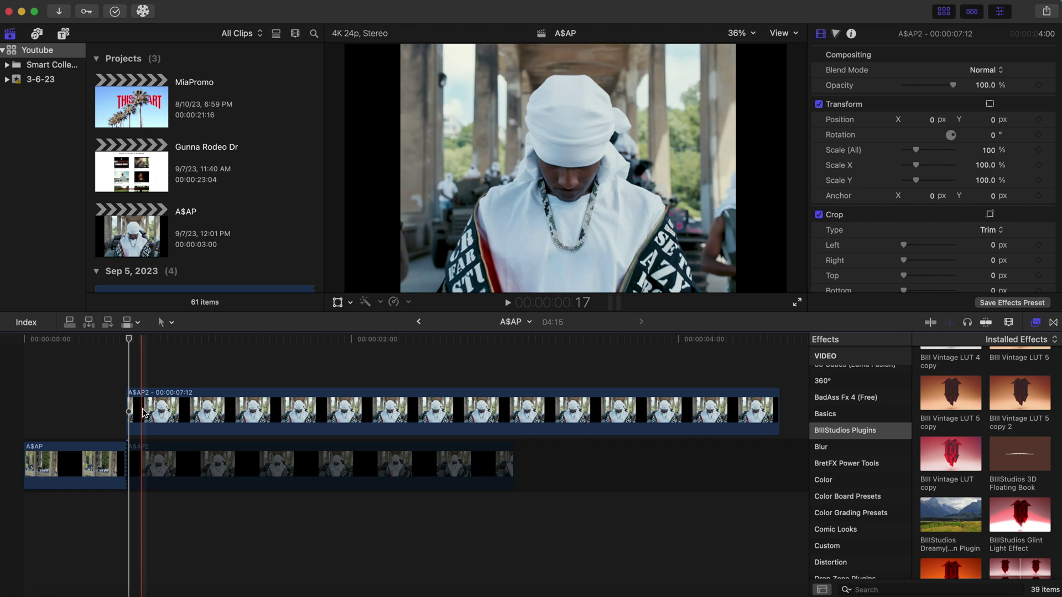
pyautogui.click(144, 411)
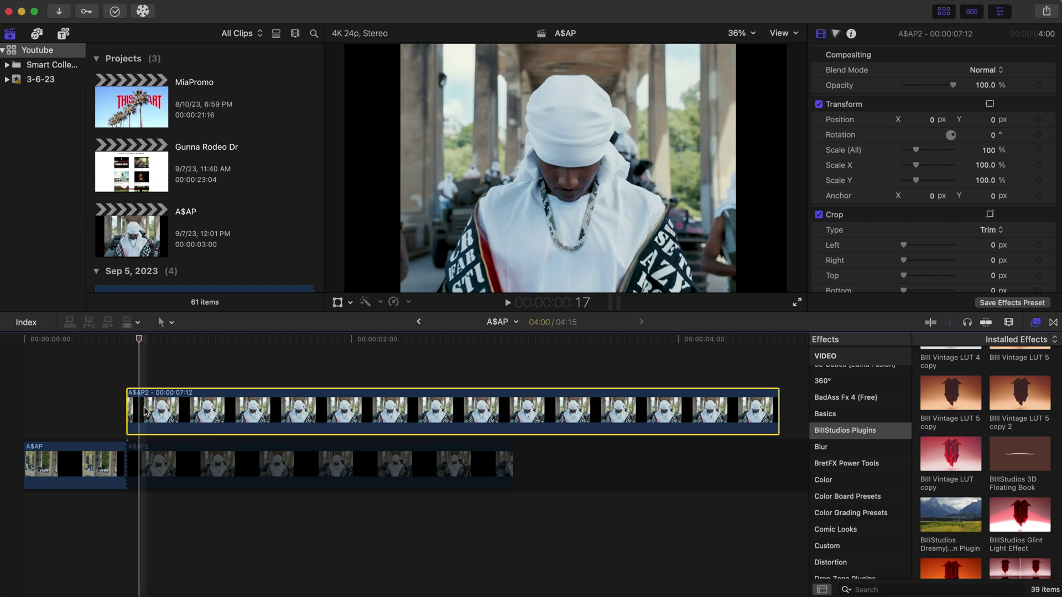
pyautogui.press('s')
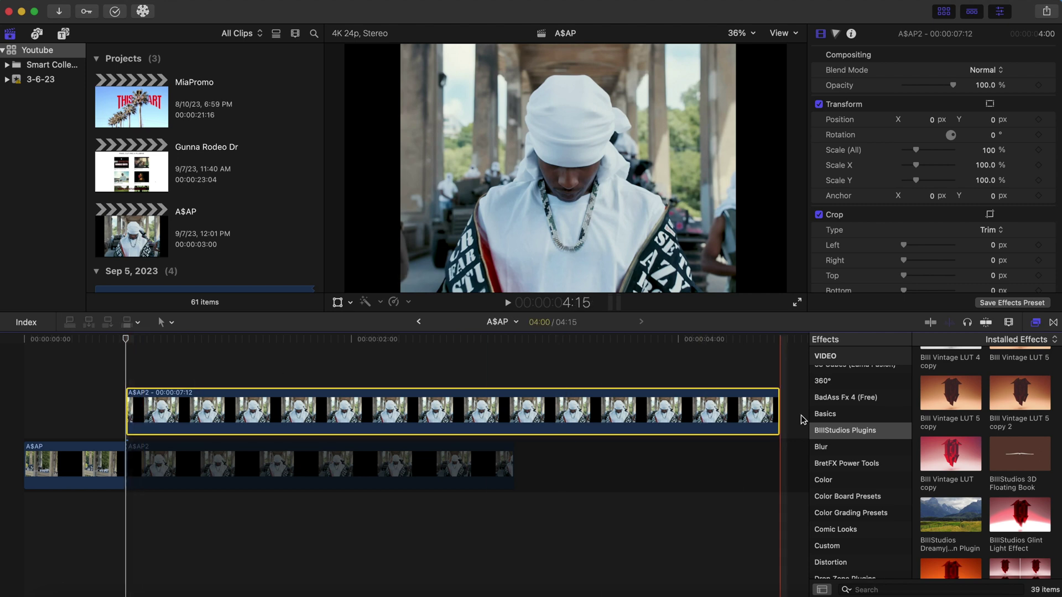
# Apply Draw Mask from the Masks and Keying effects to the A$AP2 freeze-frame clip.
pyautogui.scroll(-3, 859, 476)
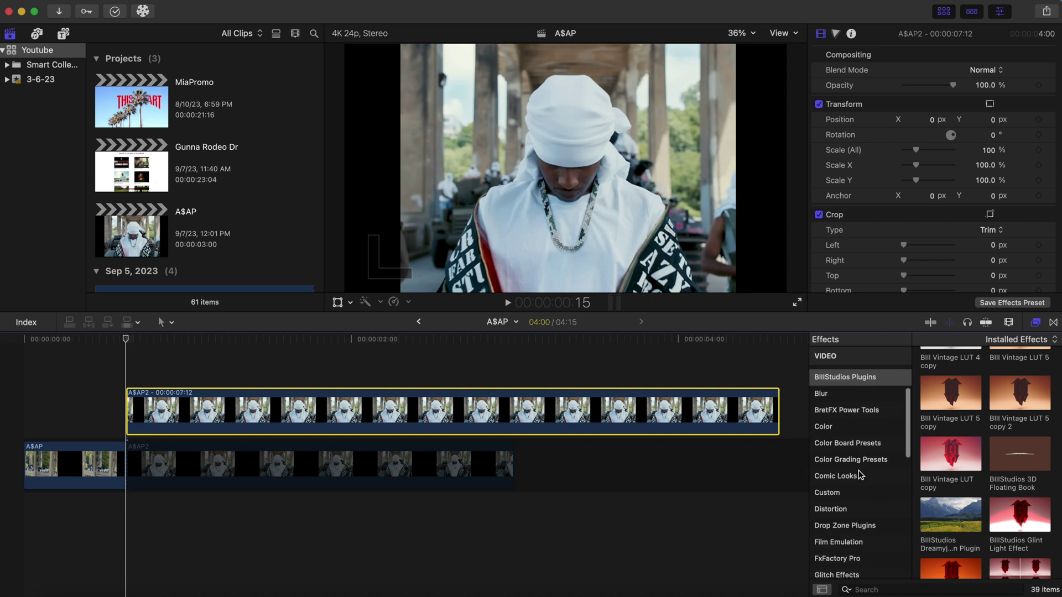
pyautogui.scroll(-12, 879, 461)
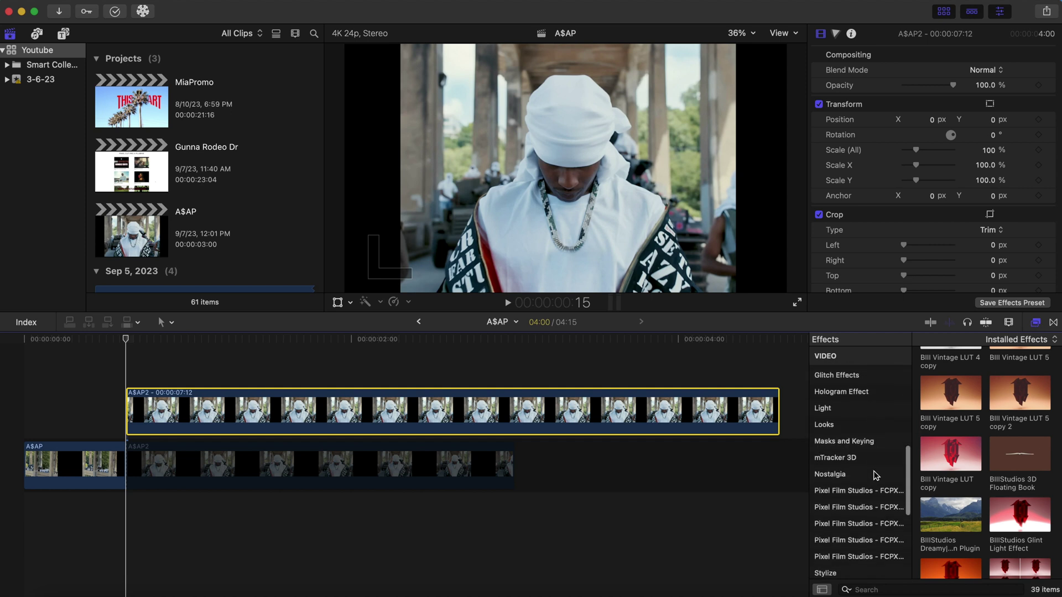
pyautogui.scroll(-3, 876, 475)
pyautogui.scroll(10, 876, 475)
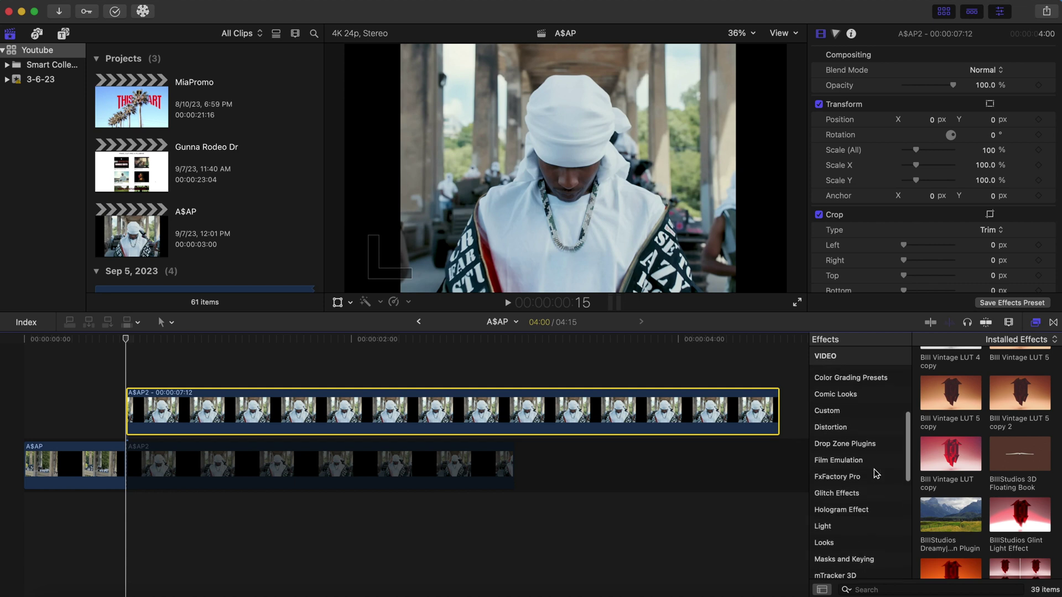
pyautogui.scroll(2, 876, 474)
pyautogui.scroll(-6, 876, 474)
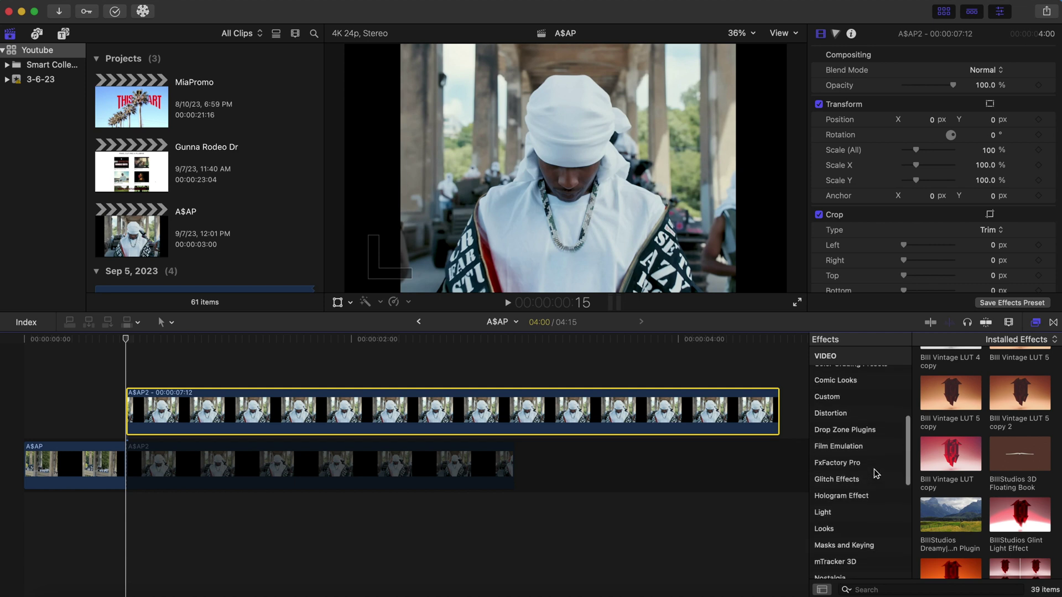
pyautogui.click(866, 498)
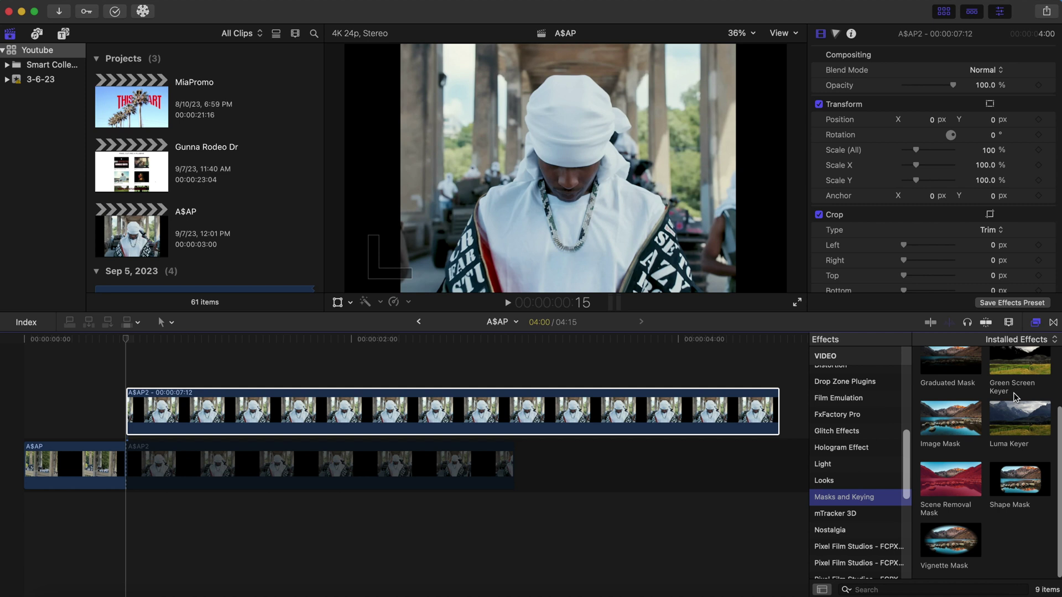
pyautogui.moveTo(1022, 383); pyautogui.dragTo(216, 403)
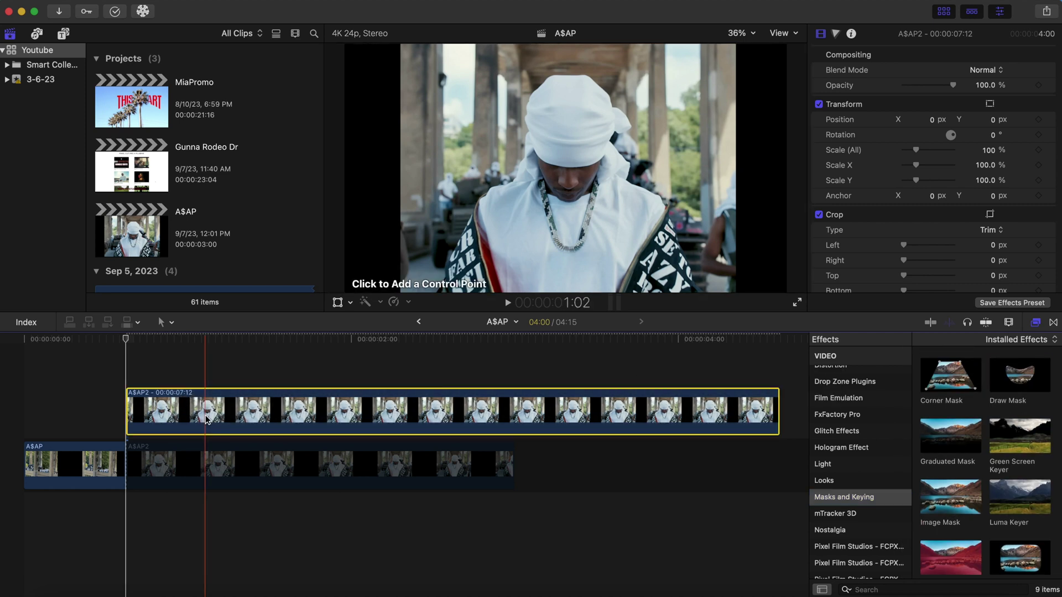
# Place Draw Mask points from the performer's left side up over the top of his head.
pyautogui.click(437, 289)
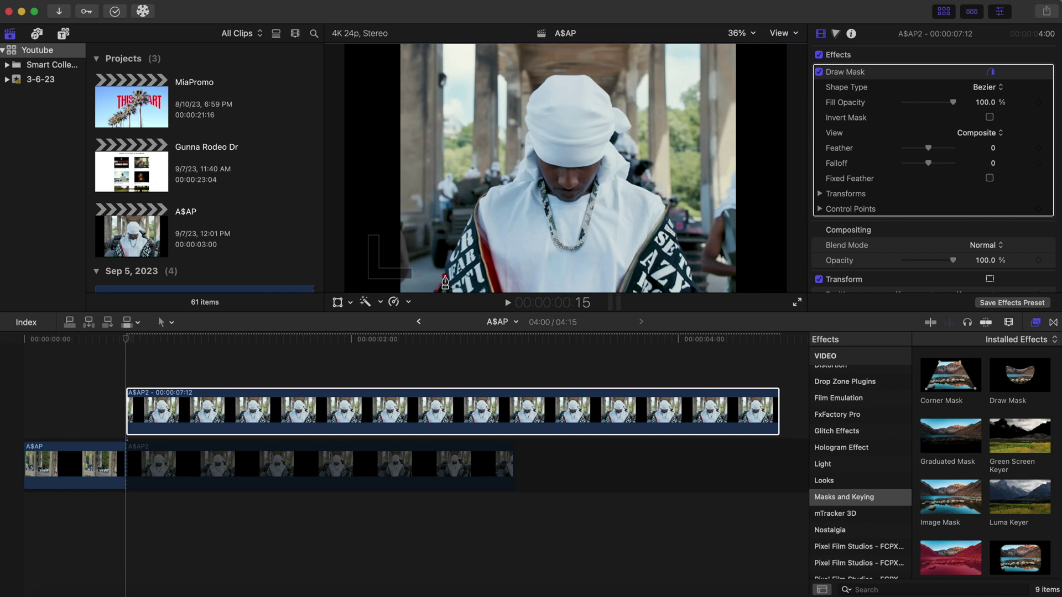
pyautogui.click(459, 237)
pyautogui.click(471, 216)
pyautogui.click(480, 198)
pyautogui.moveTo(484, 193); pyautogui.dragTo(479, 196)
pyautogui.click(488, 188)
pyautogui.click(502, 183)
pyautogui.click(520, 161)
pyautogui.click(526, 131)
pyautogui.click(525, 106)
pyautogui.click(539, 84)
pyautogui.click(582, 75)
pyautogui.click(595, 79)
# Continue the mask down the right side of the head and shoulder and close the shape.
pyautogui.click(608, 92)
pyautogui.click(612, 103)
pyautogui.click(622, 111)
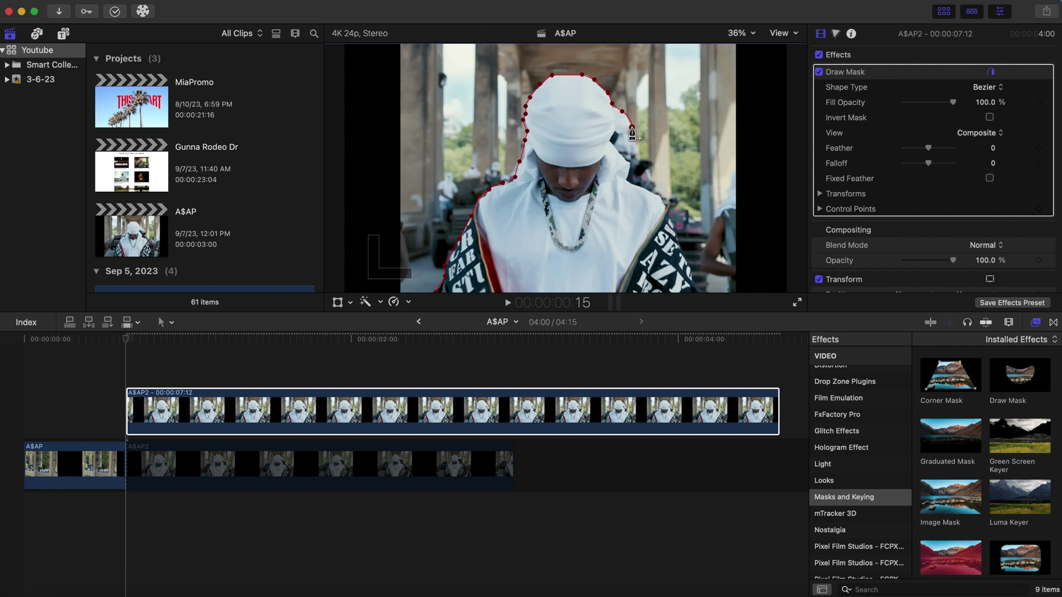
pyautogui.click(631, 128)
pyautogui.click(617, 135)
pyautogui.click(609, 143)
pyautogui.click(630, 164)
pyautogui.click(626, 180)
pyautogui.click(662, 199)
pyautogui.click(695, 288)
pyautogui.click(291, 463)
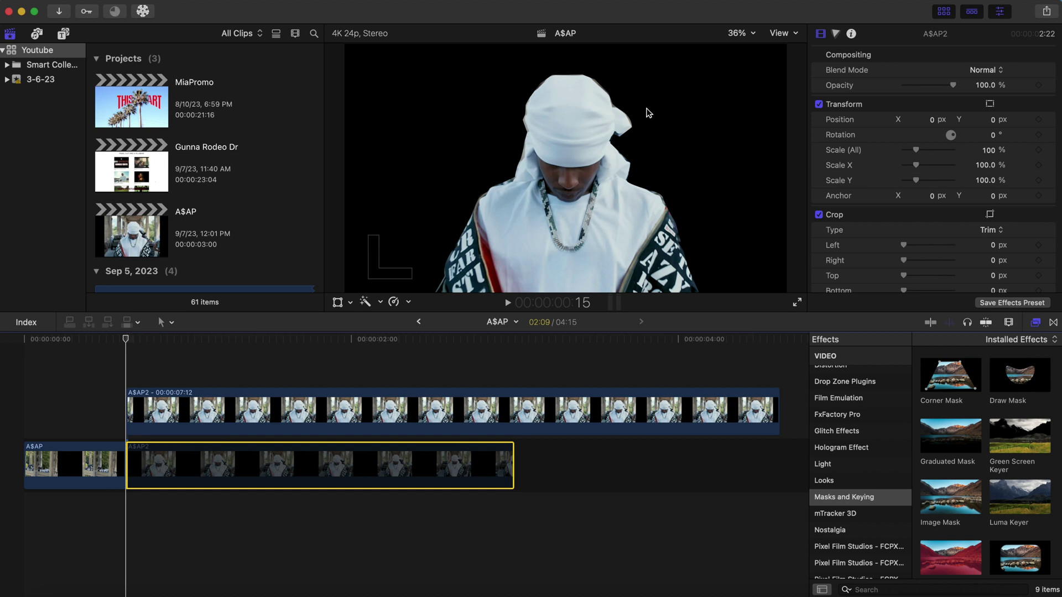
# Set the upper A$AP2 clip's Draw Mask Feather to -15.0 in the Video inspector.
pyautogui.click(836, 33)
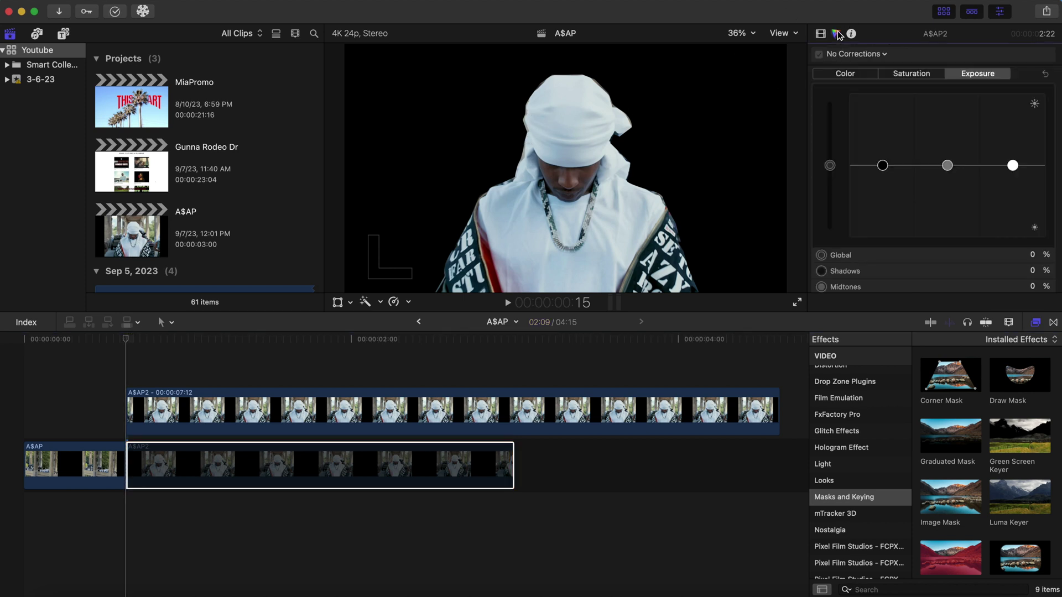
pyautogui.click(820, 34)
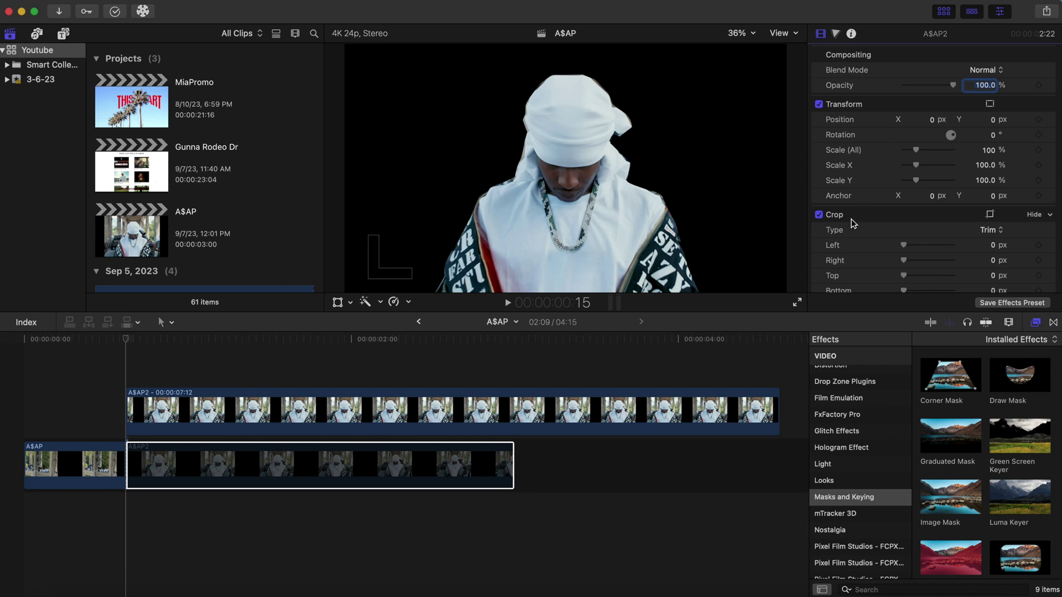
pyautogui.click(291, 464)
pyautogui.click(292, 417)
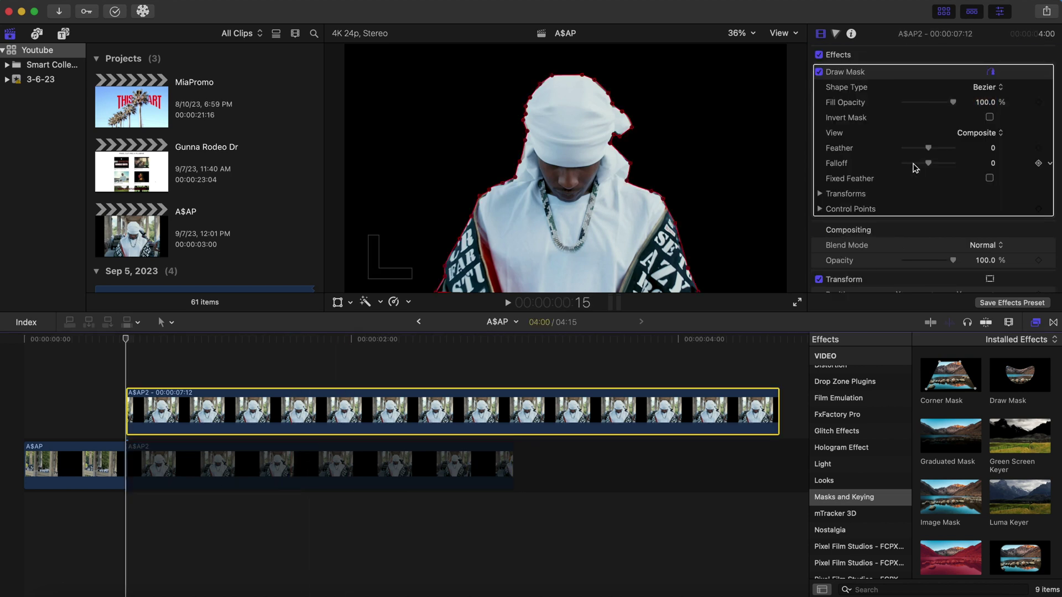
pyautogui.moveTo(928, 148); pyautogui.dragTo(927, 148)
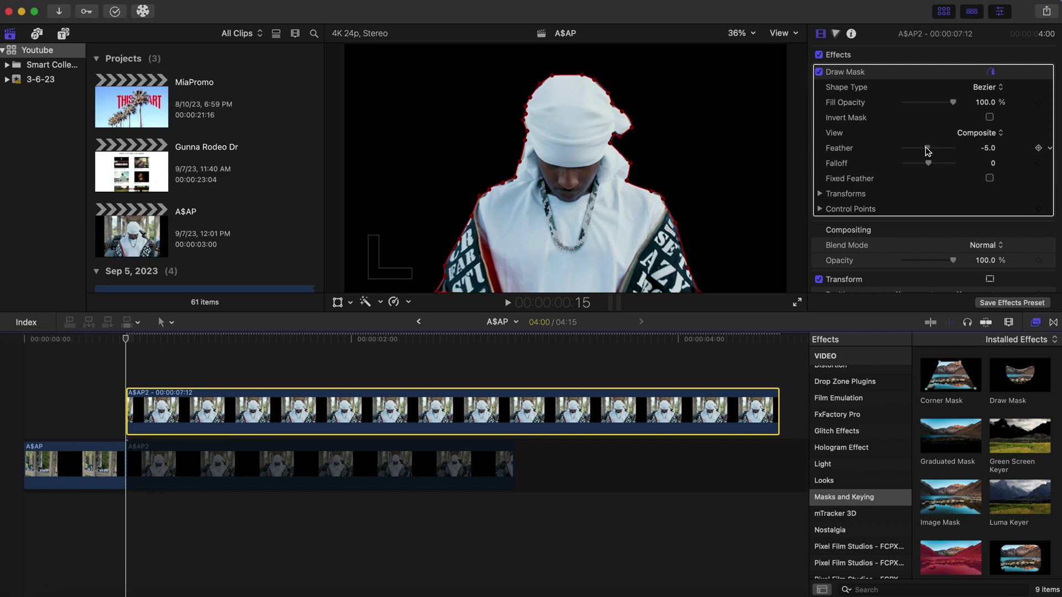
pyautogui.click(381, 478)
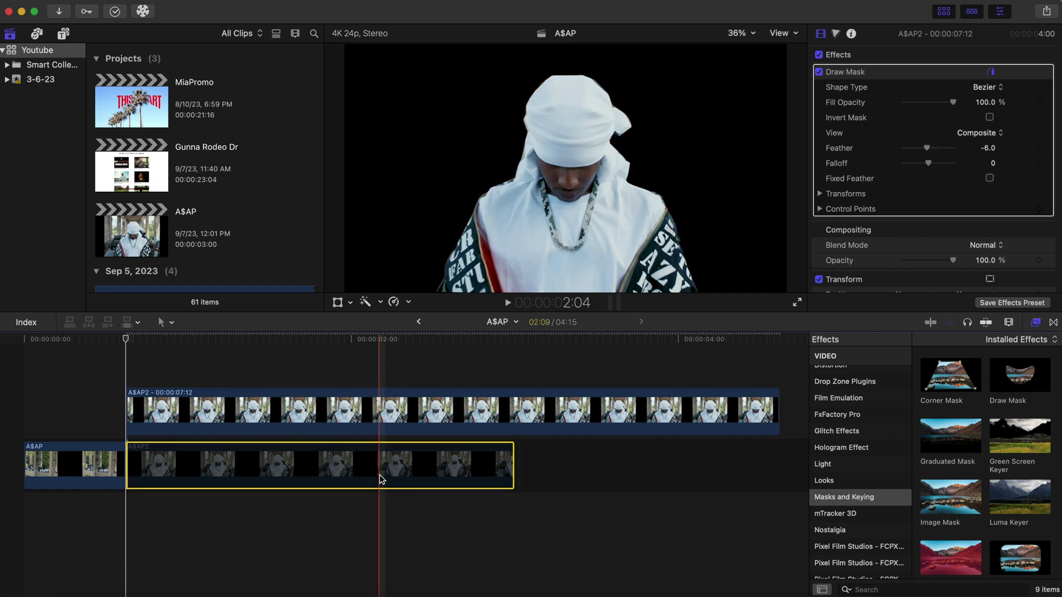
pyautogui.click(385, 404)
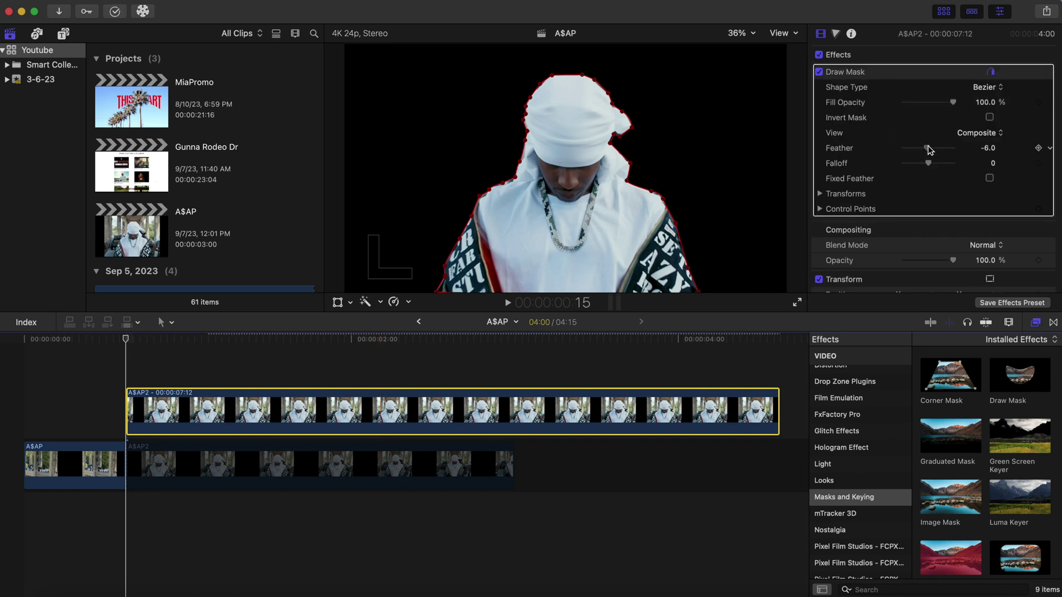
pyautogui.moveTo(928, 149); pyautogui.dragTo(923, 150)
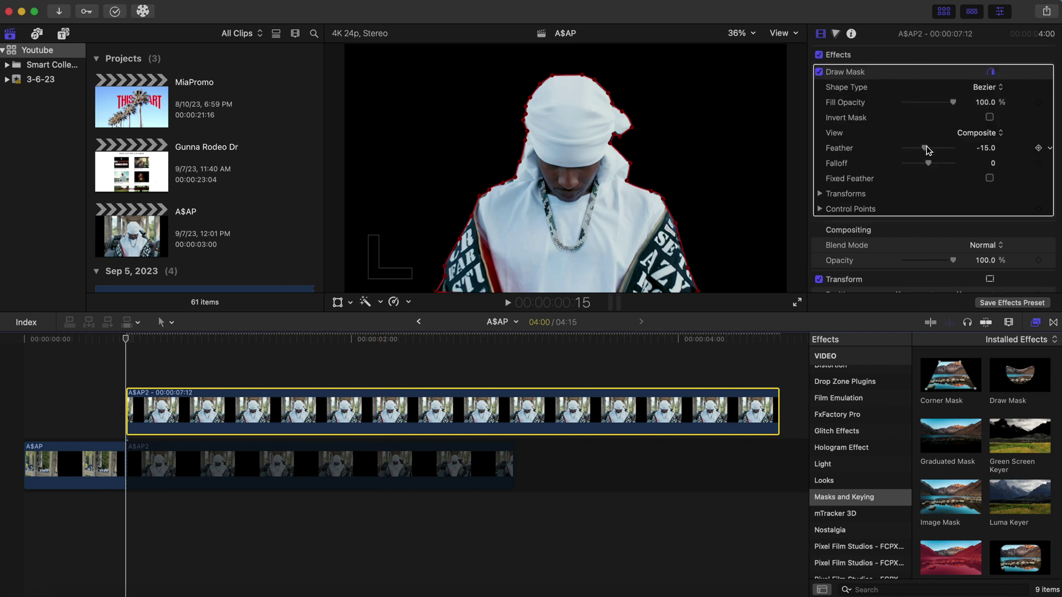
pyautogui.click(365, 466)
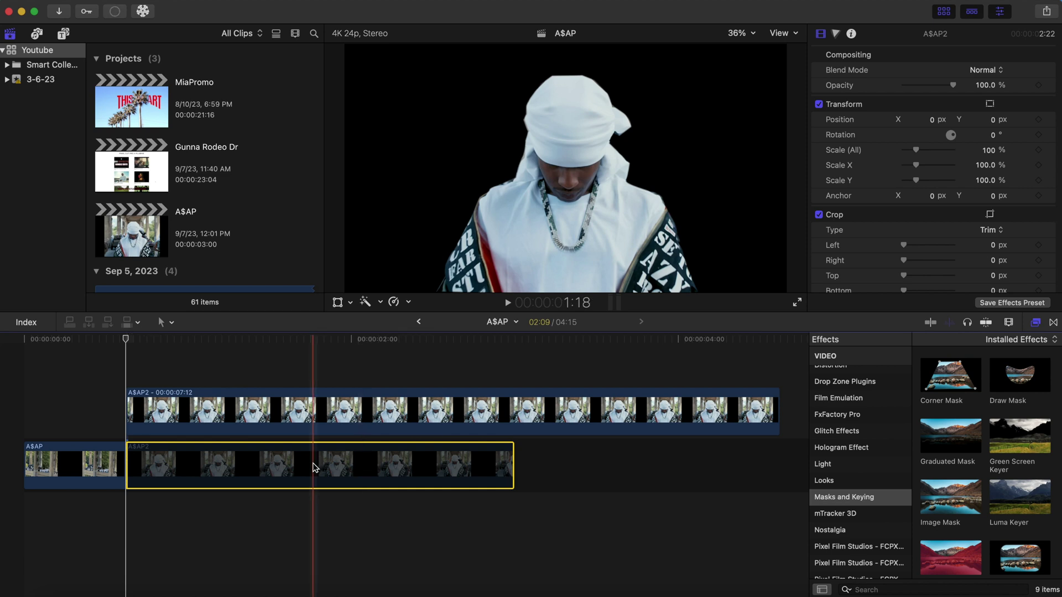
# Re-enable the lower A$AP2 clip, trim the masked clip to a few frames, and slide it slightly earlier.
pyautogui.press('v')
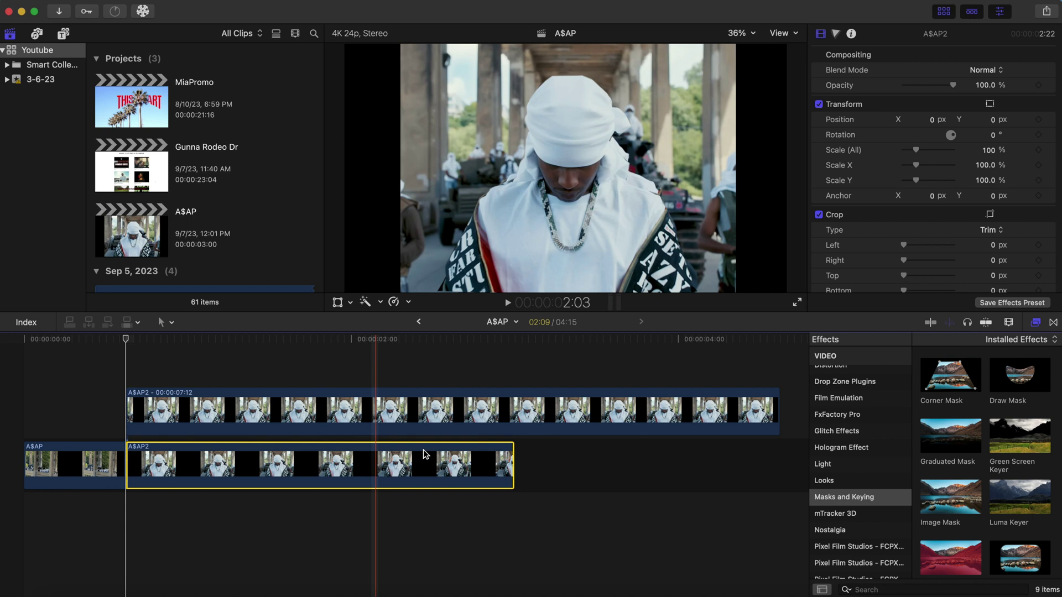
pyautogui.moveTo(776, 403); pyautogui.dragTo(171, 423)
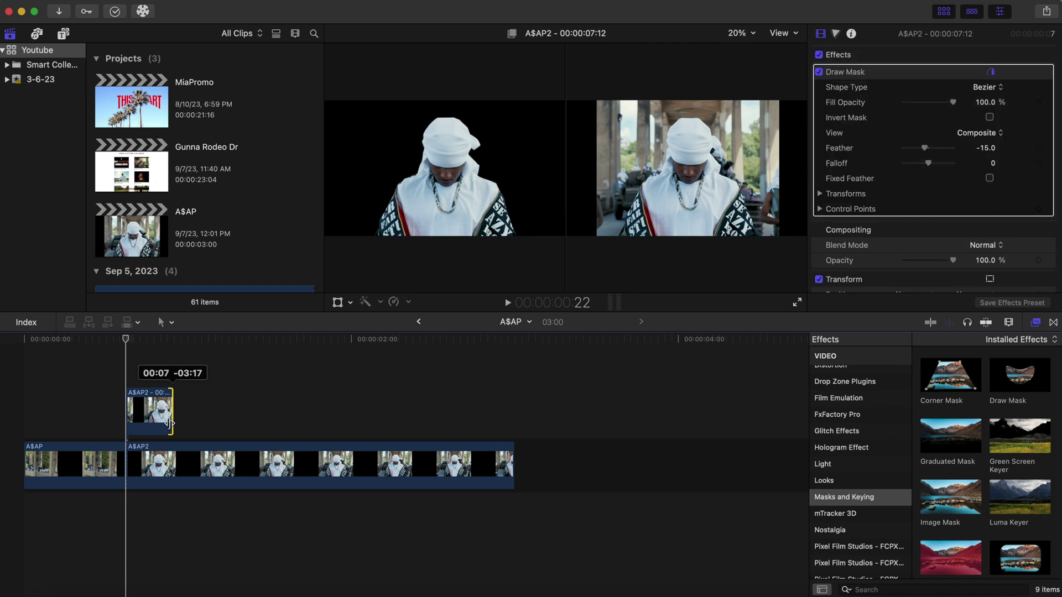
pyautogui.moveTo(170, 423); pyautogui.dragTo(137, 407)
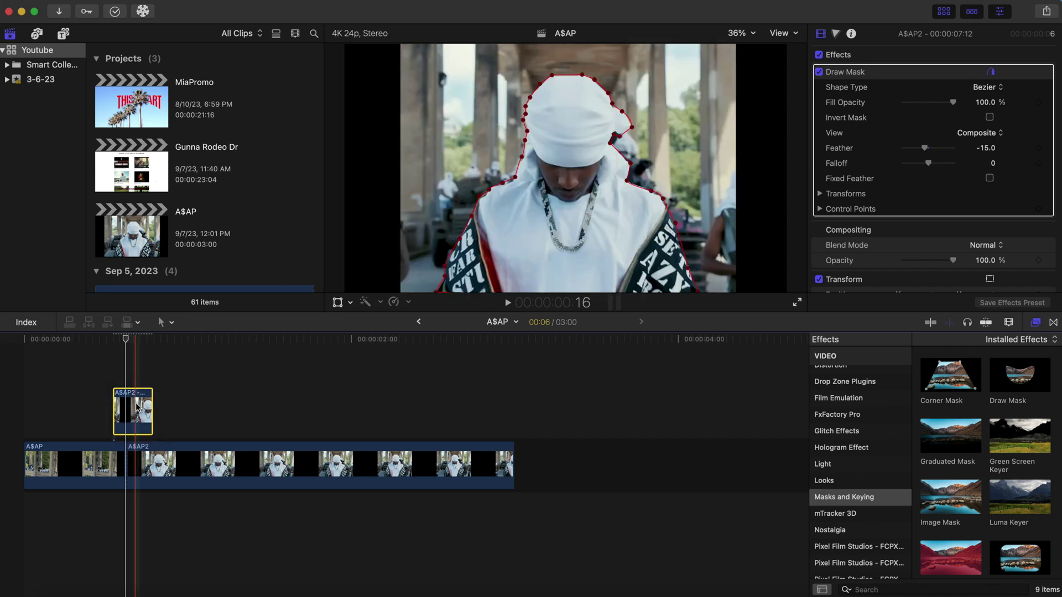
pyautogui.click(114, 383)
pyautogui.click(133, 408)
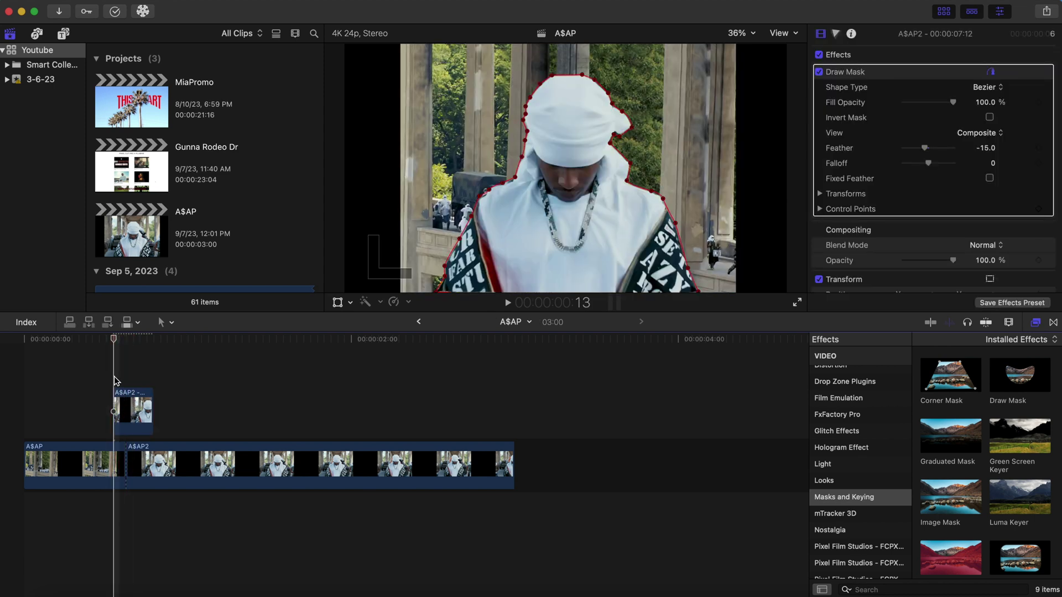
pyautogui.click(128, 418)
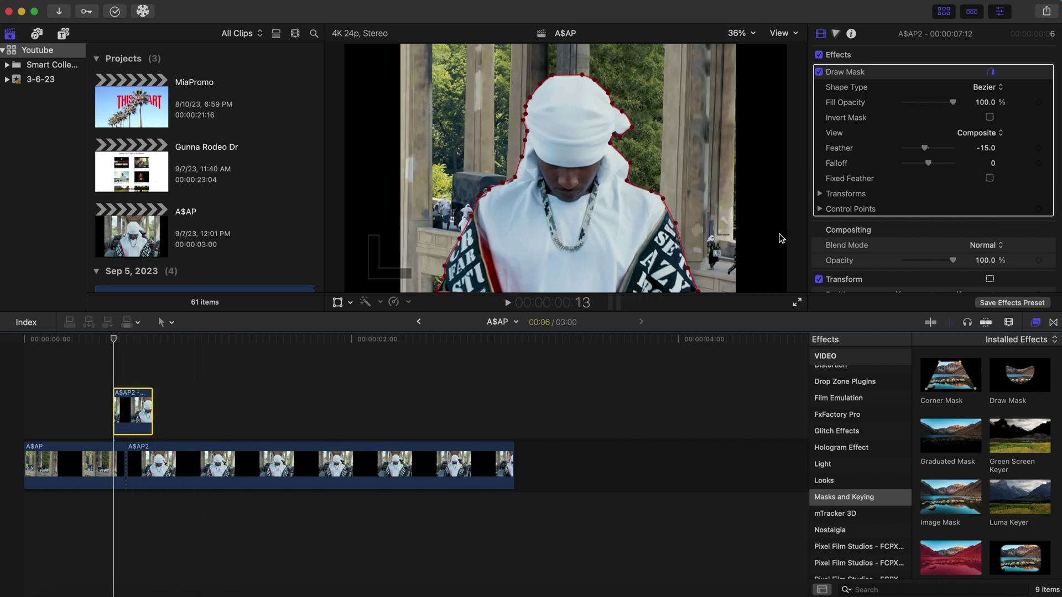
# Keyframe the masked clip's Position Y from -2009 px to 0 px two frames later.
pyautogui.scroll(-3, 846, 270)
pyautogui.scroll(-2, 855, 261)
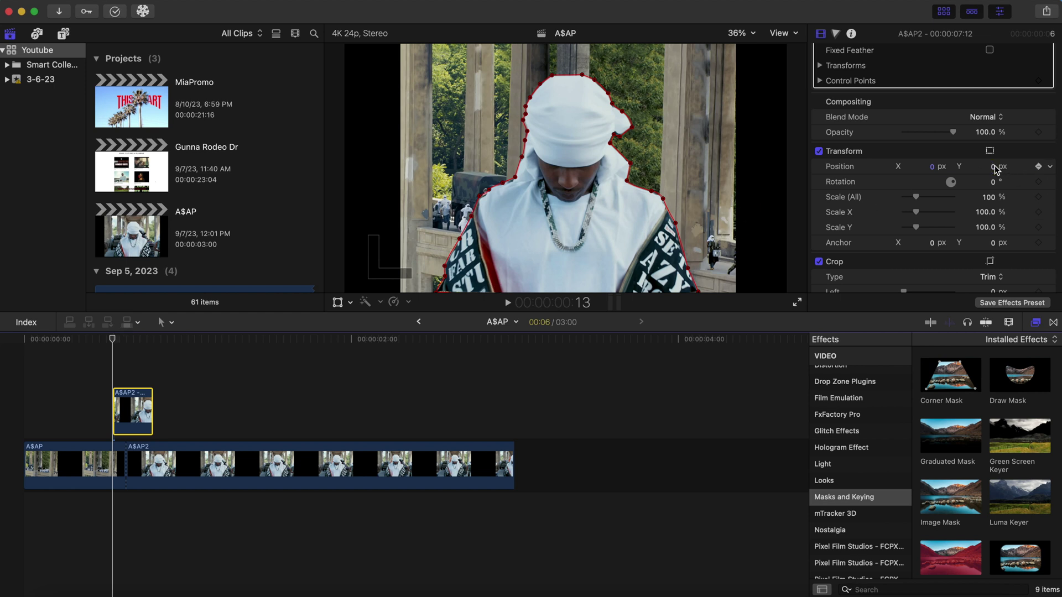
pyautogui.moveTo(994, 169); pyautogui.dragTo(912, 169)
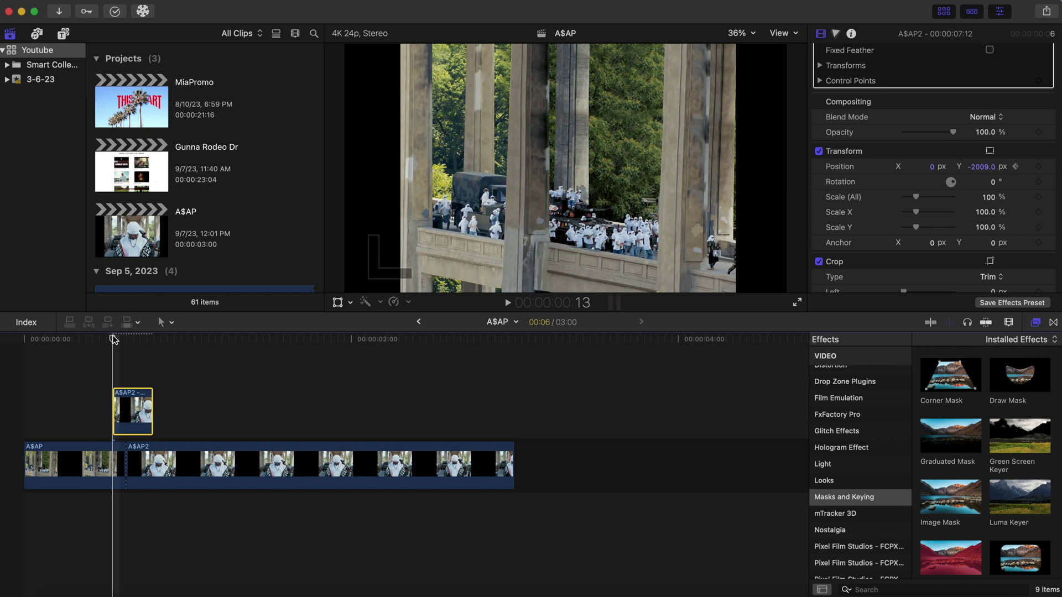
pyautogui.press('Right')
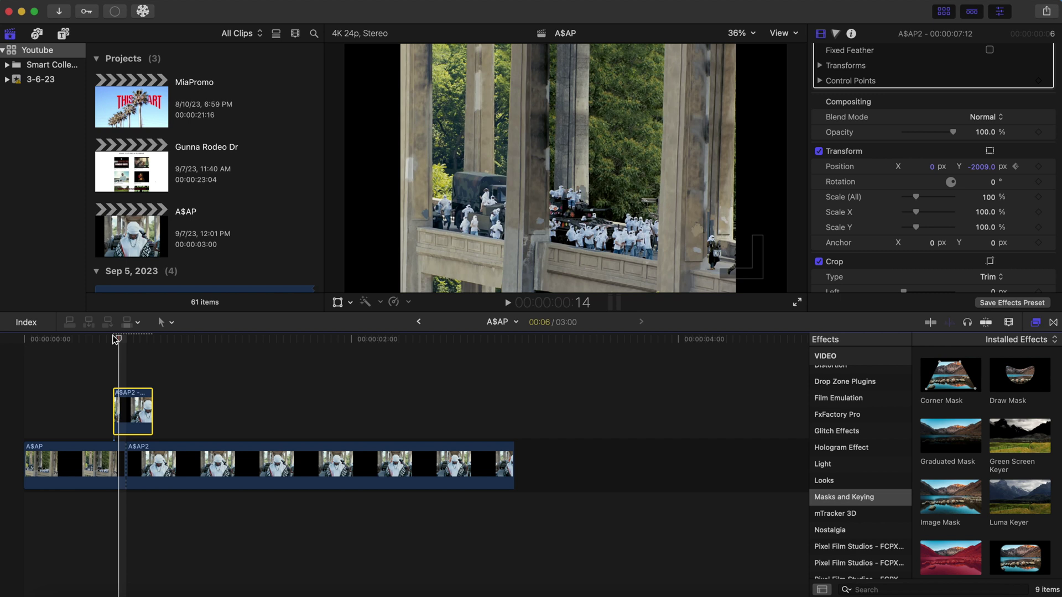
pyautogui.press('Right')
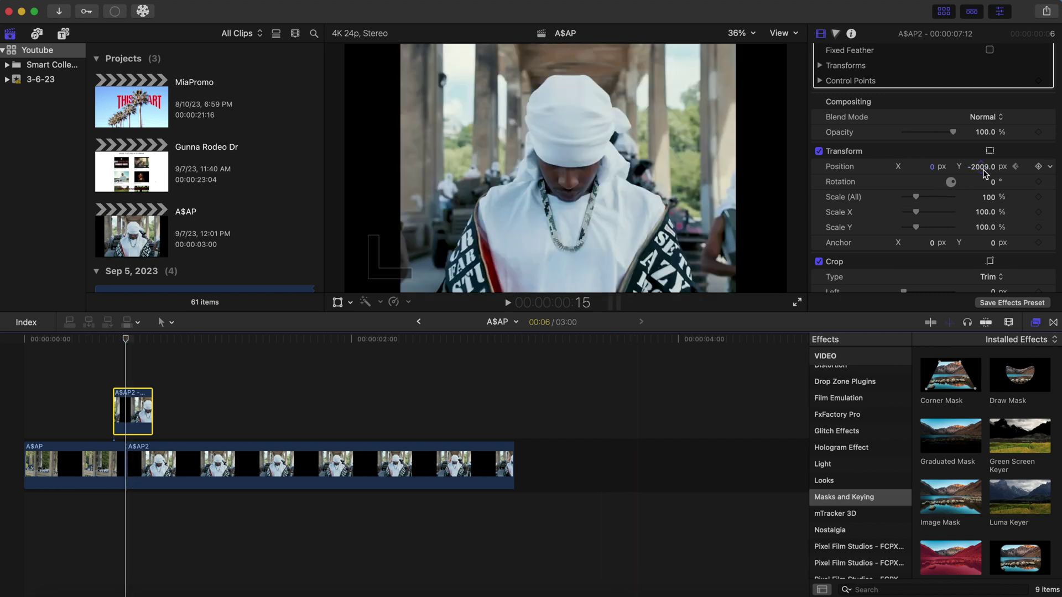
pyautogui.click(983, 167)
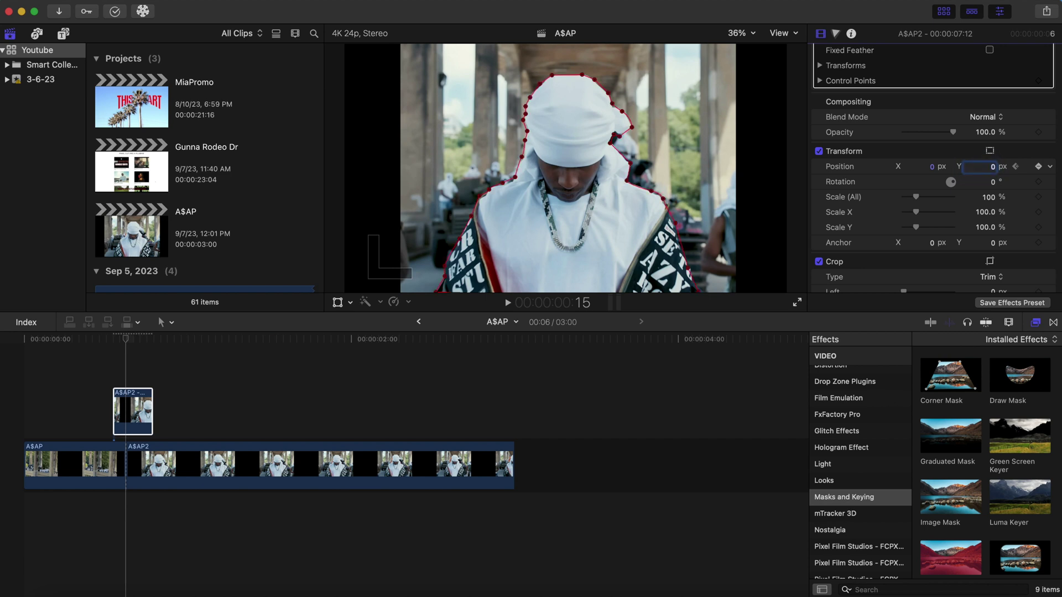
pyautogui.press('Return')
# Add a Directional blur to the cutout clip with Amount 105.2 and Angle 87.7°.
pyautogui.scroll(5, 866, 407)
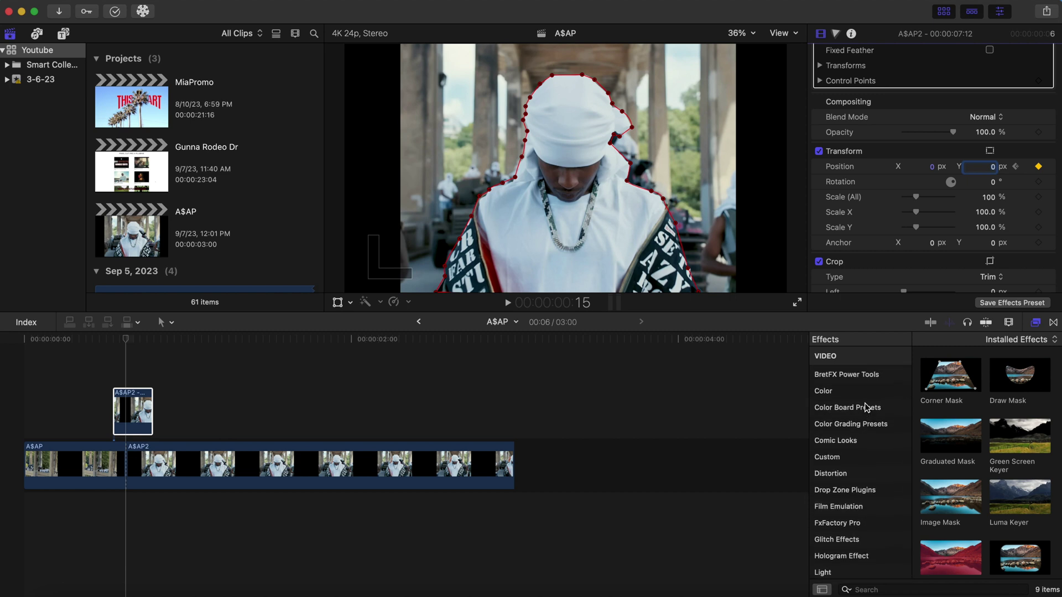
pyautogui.scroll(3, 866, 408)
pyautogui.click(832, 430)
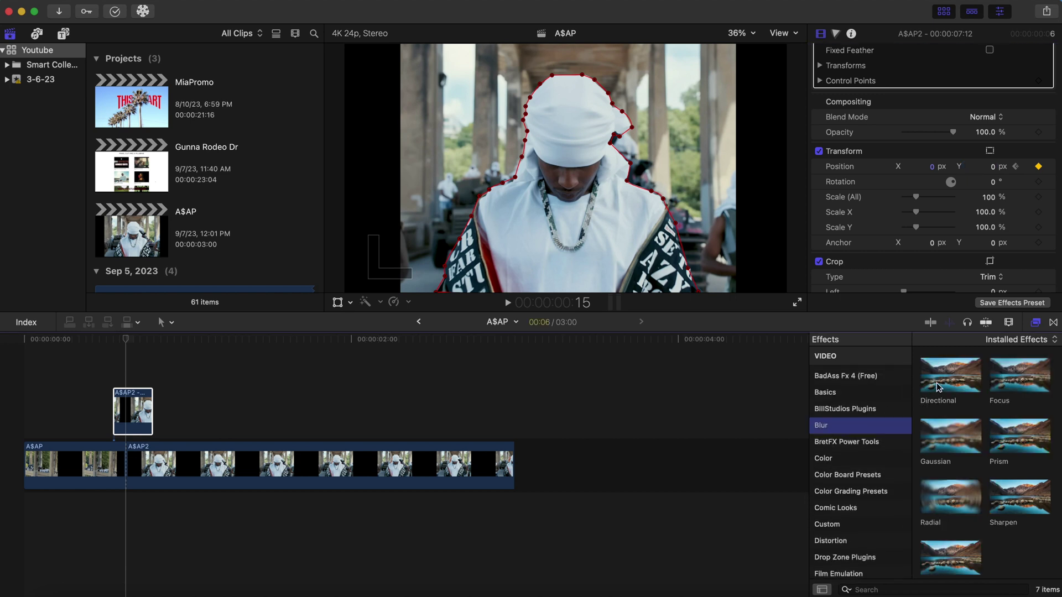
pyautogui.moveTo(955, 384); pyautogui.dragTo(123, 408)
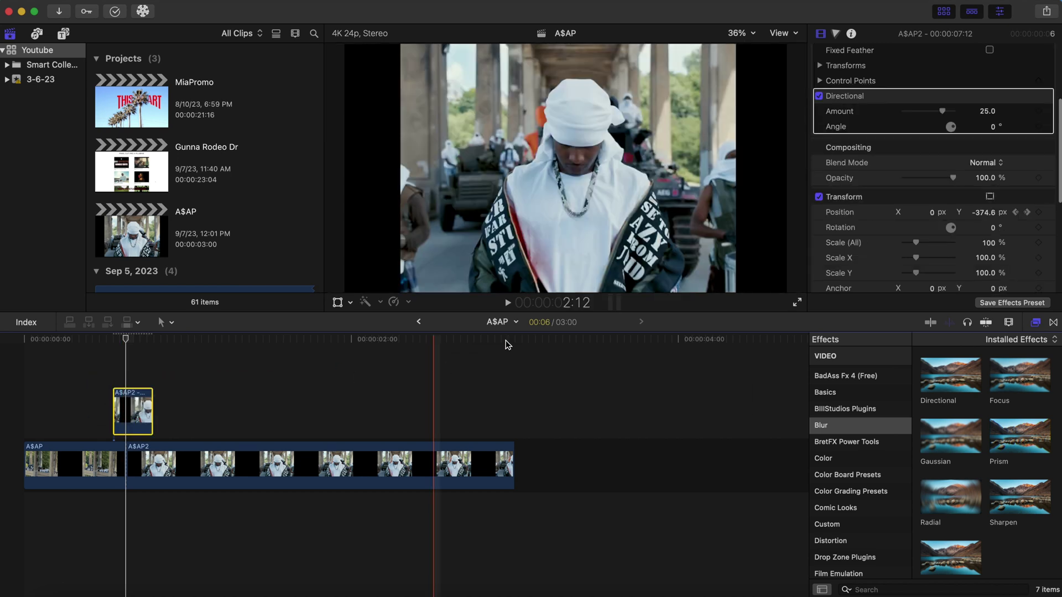
pyautogui.click(116, 376)
pyautogui.click(130, 367)
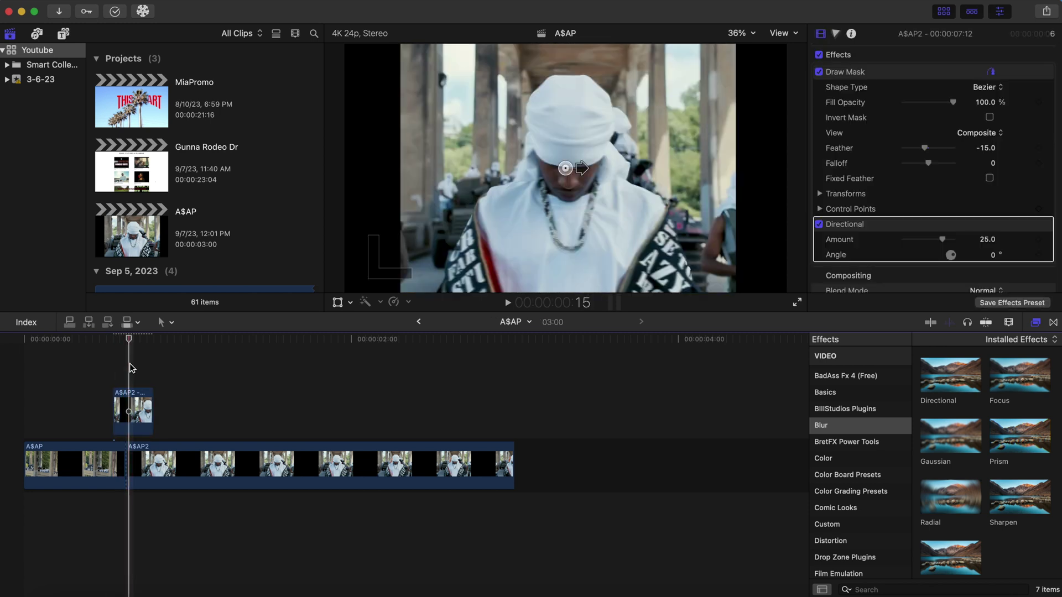
pyautogui.click(132, 410)
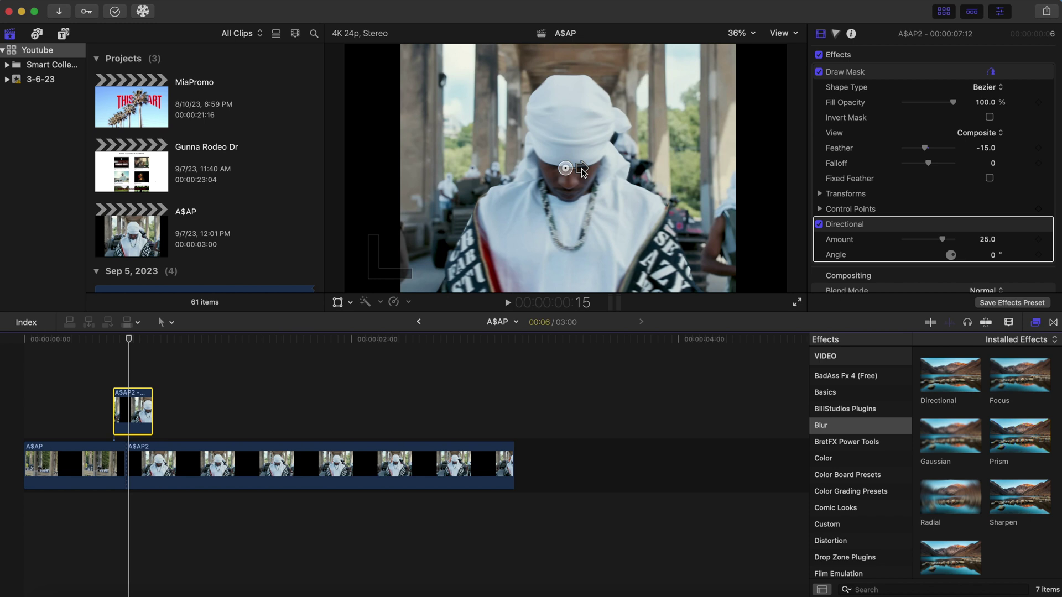
pyautogui.moveTo(584, 171); pyautogui.dragTo(566, 147)
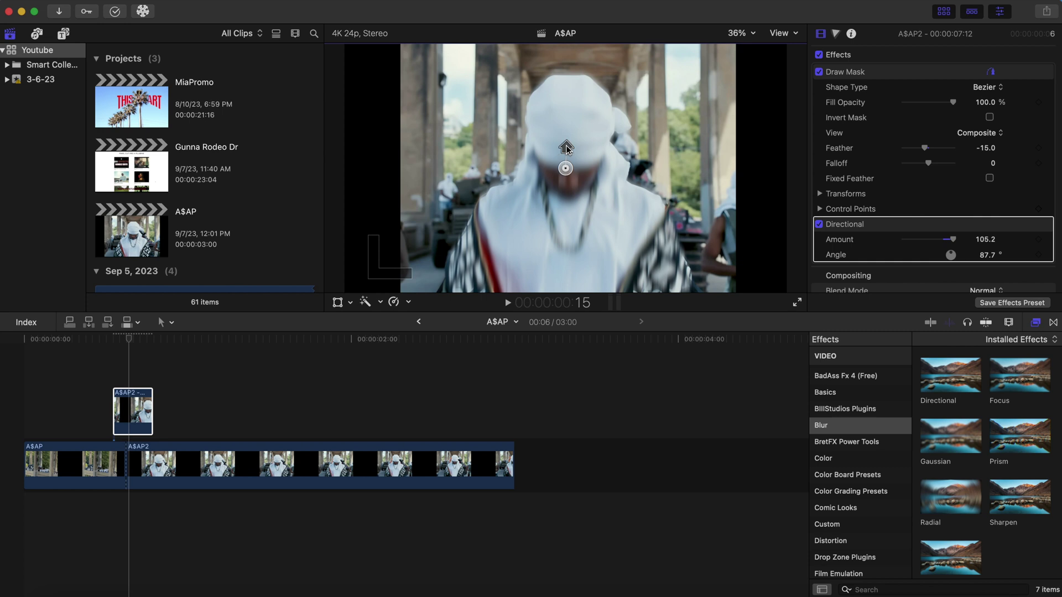
# Keyframe the cutout's Directional blur Amount from 105.2 at its first frame to 0 a few frames later.
pyautogui.click(116, 339)
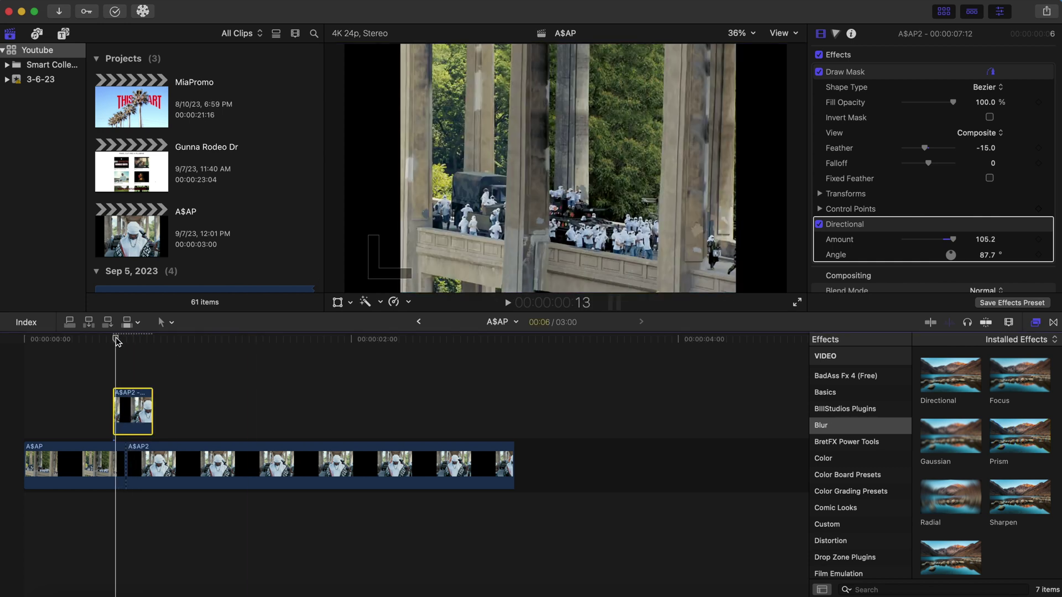
pyautogui.moveTo(116, 338); pyautogui.dragTo(114, 338)
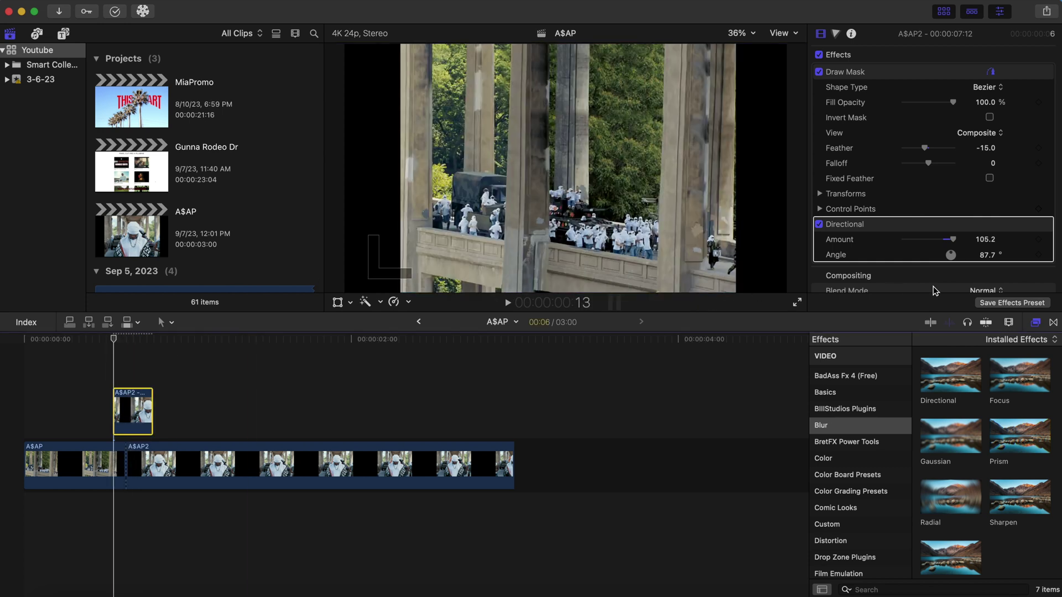
pyautogui.click(1039, 241)
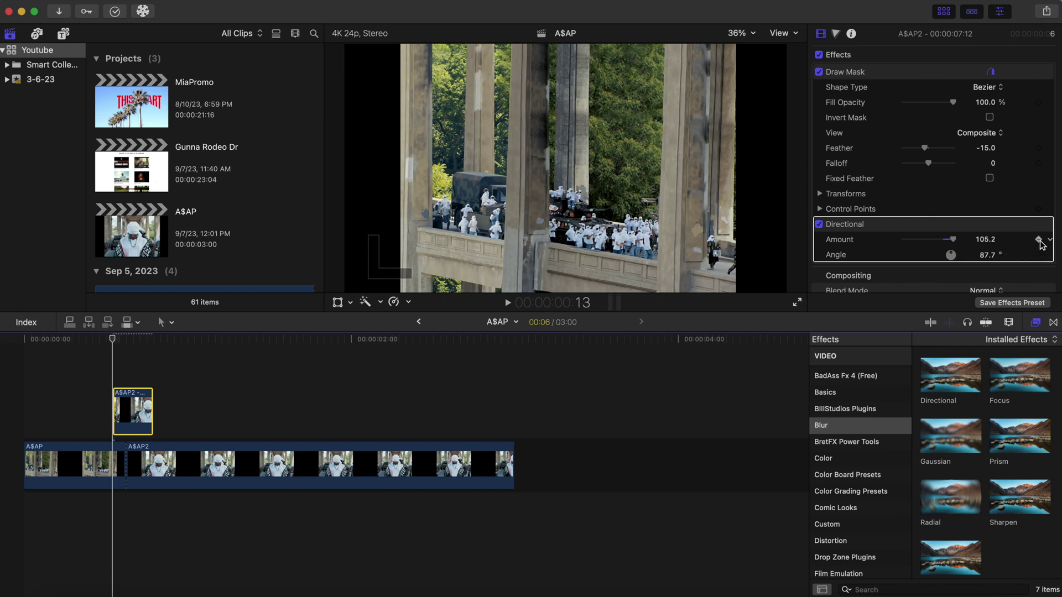
pyautogui.click(114, 339)
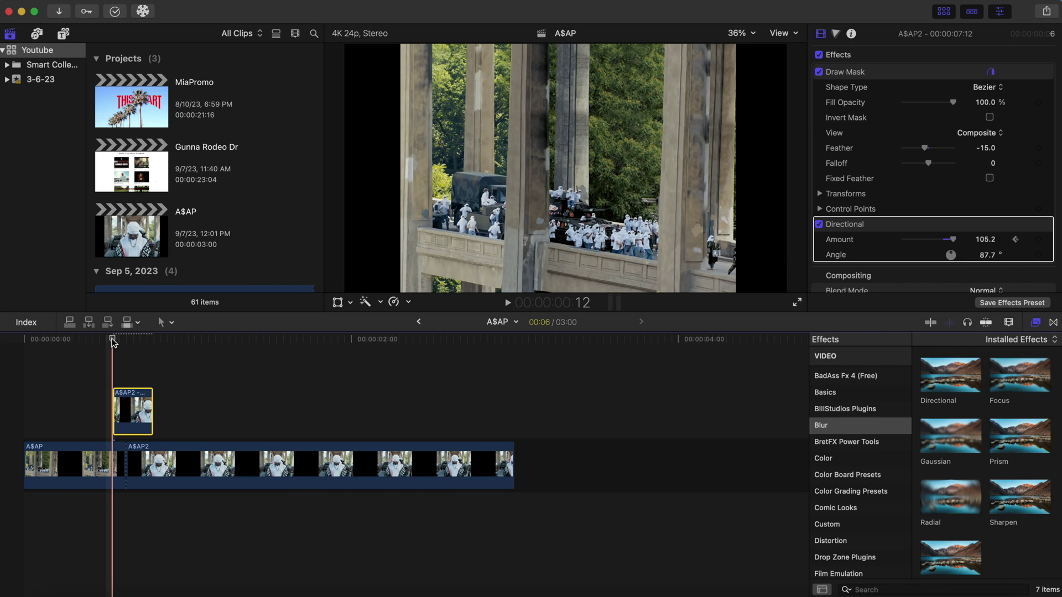
pyautogui.moveTo(116, 341); pyautogui.dragTo(132, 346)
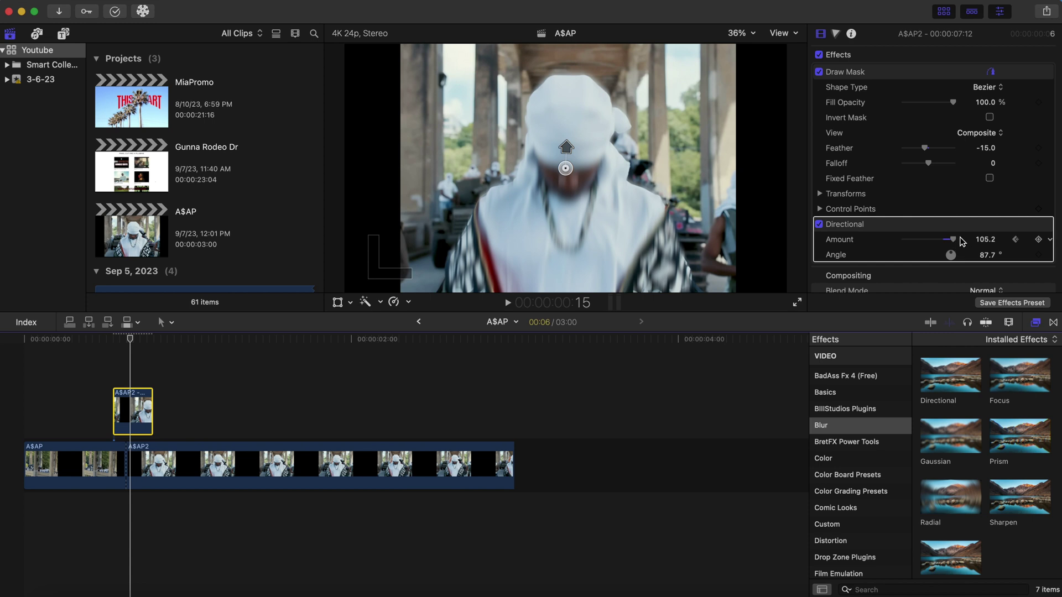
pyautogui.moveTo(954, 241); pyautogui.dragTo(903, 248)
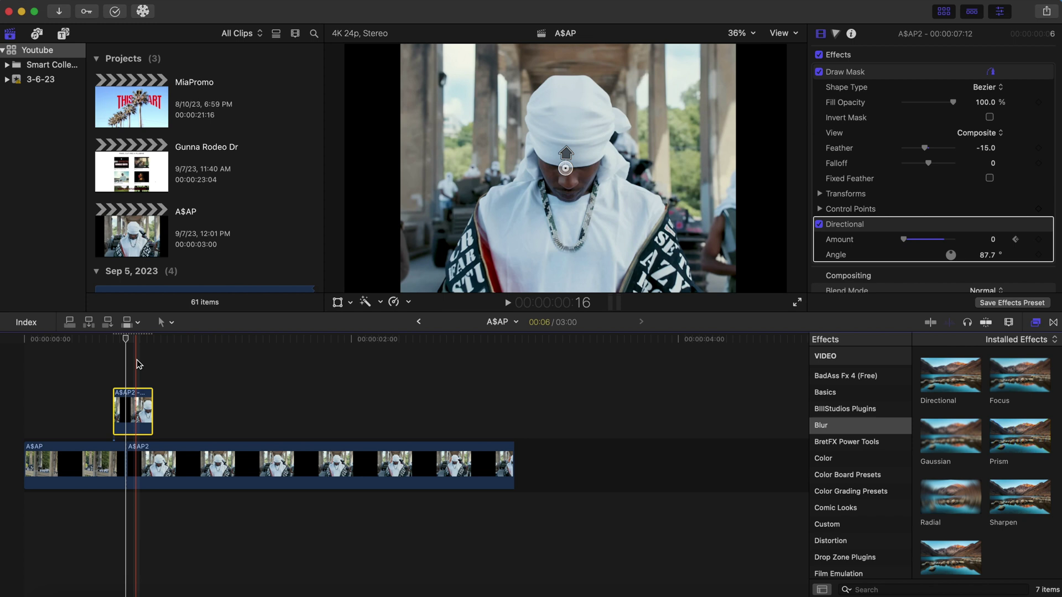
pyautogui.click(109, 365)
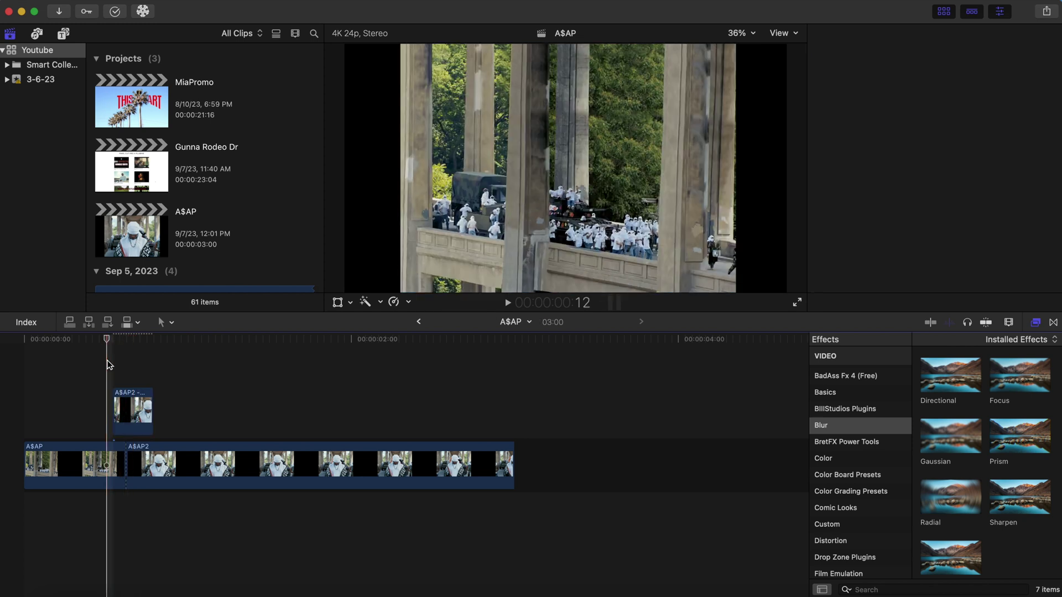
pyautogui.press('space')
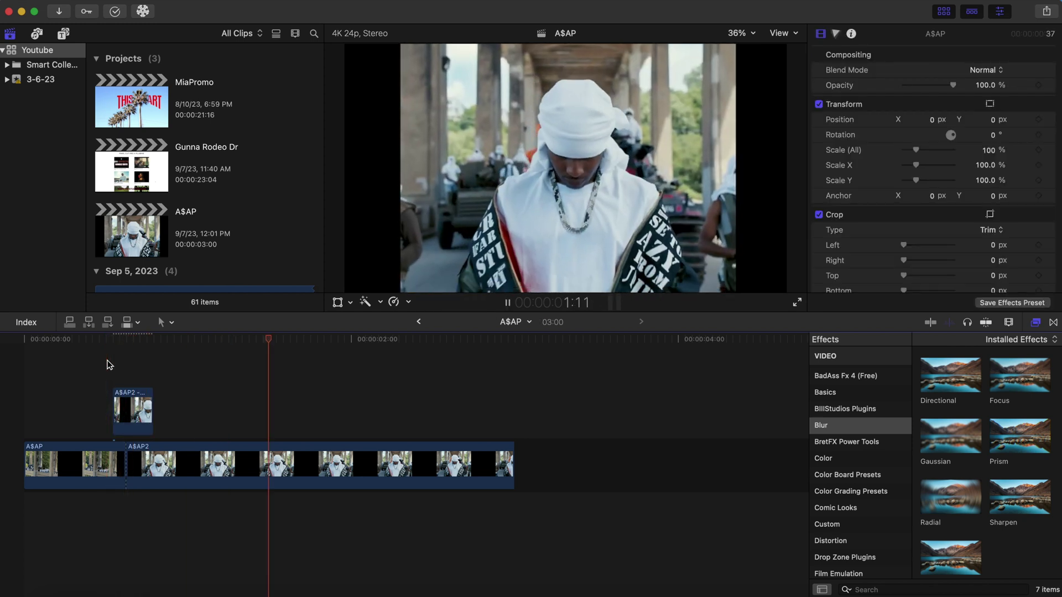
pyautogui.click(108, 363)
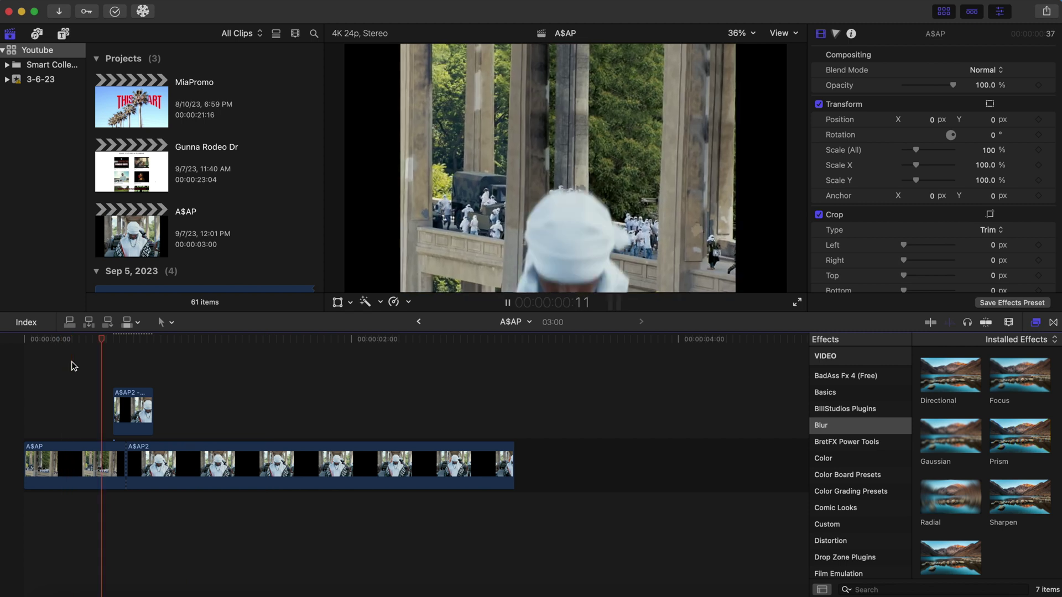
pyautogui.press('space')
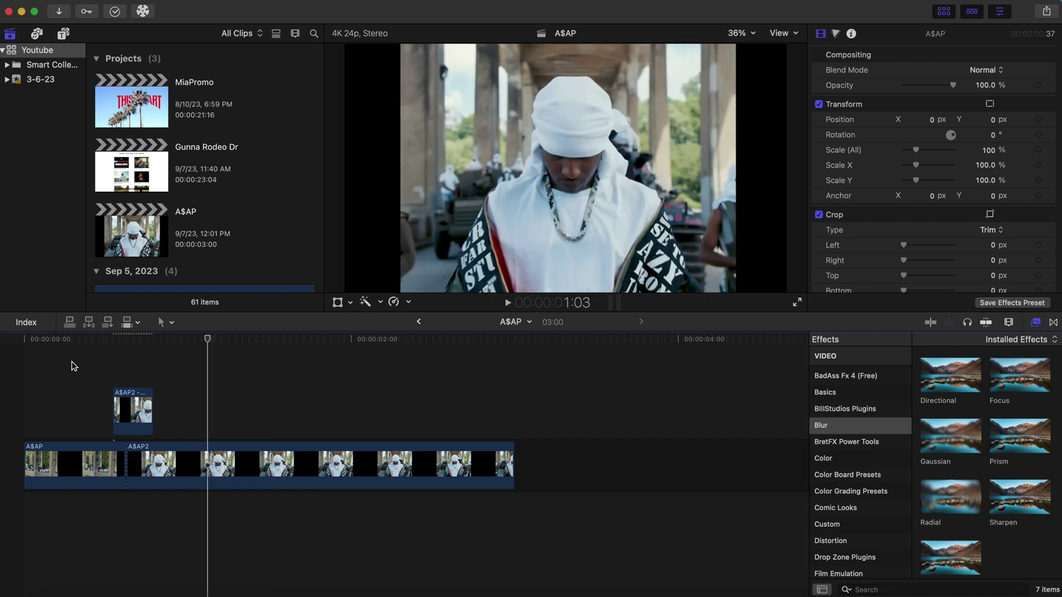
# Reset the cutout's blur Amount and add a fresh Amount keyframe at its first frame.
pyautogui.click(132, 412)
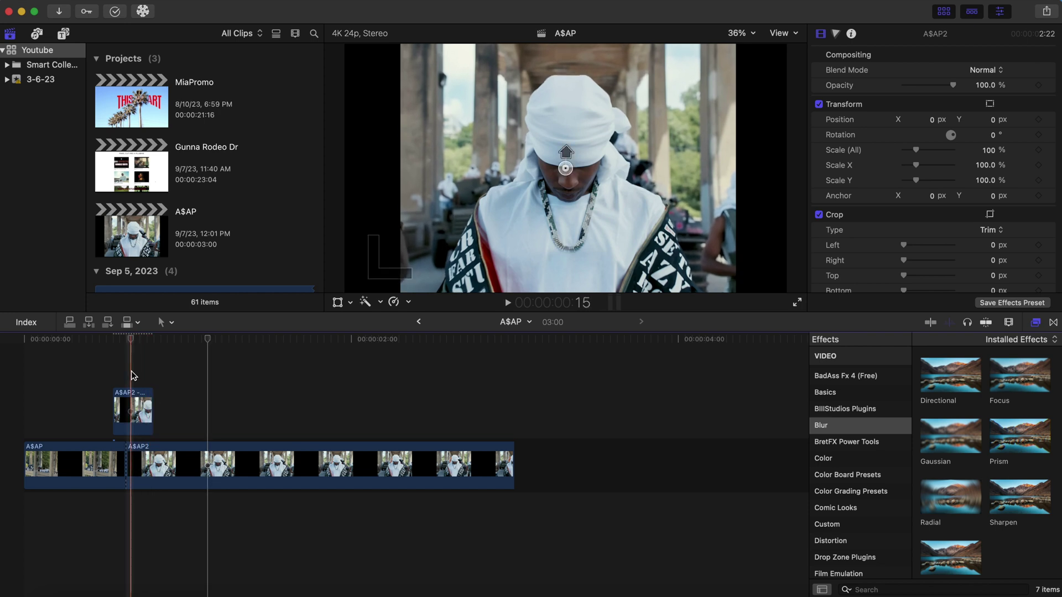
pyautogui.click(133, 412)
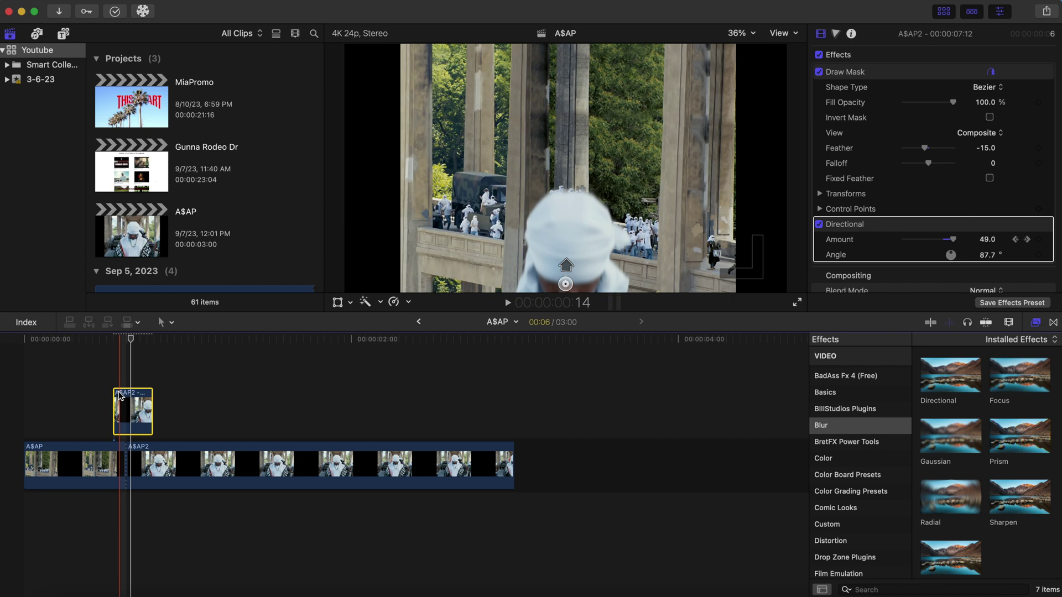
pyautogui.click(114, 395)
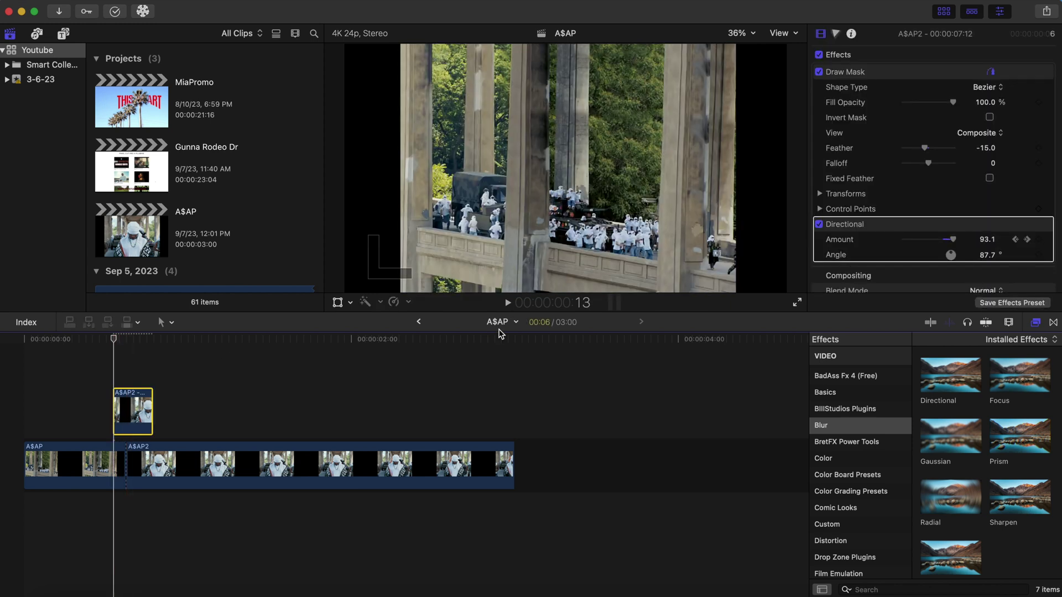
pyautogui.click(1049, 243)
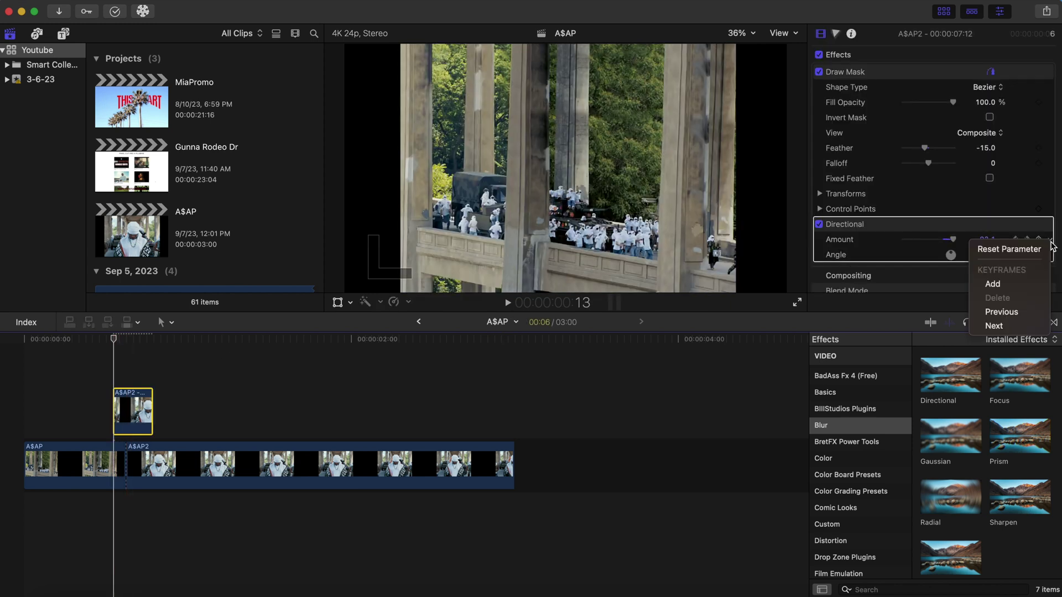
pyautogui.click(1034, 248)
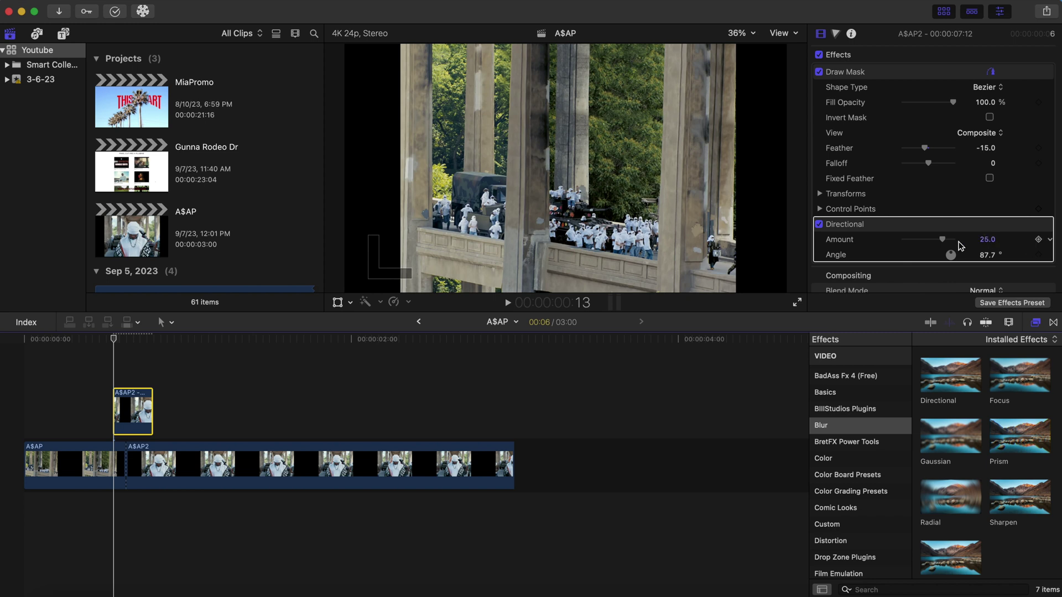
pyautogui.click(1039, 242)
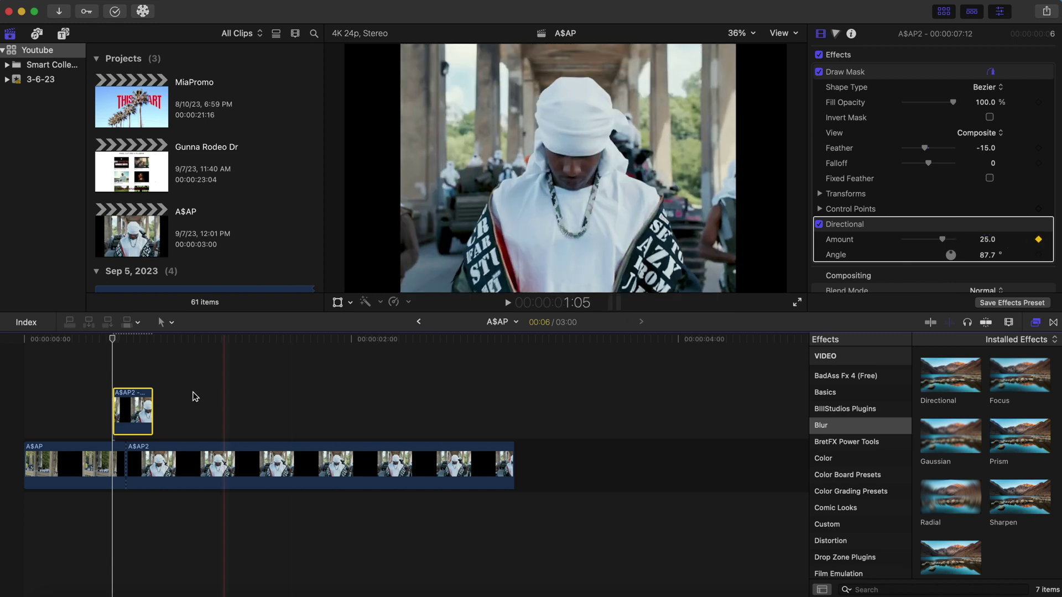
# Adjust the blur with the viewer handle at frame 17, then set Amount to 0 at frame 18.
pyautogui.moveTo(114, 341); pyautogui.dragTo(142, 357)
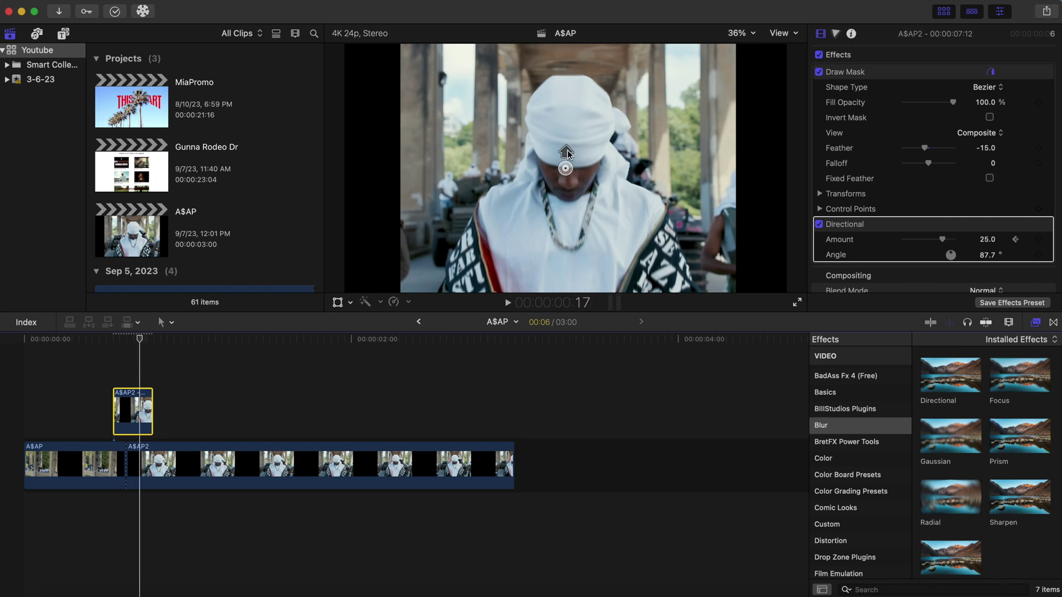
pyautogui.moveTo(567, 153); pyautogui.dragTo(567, 152)
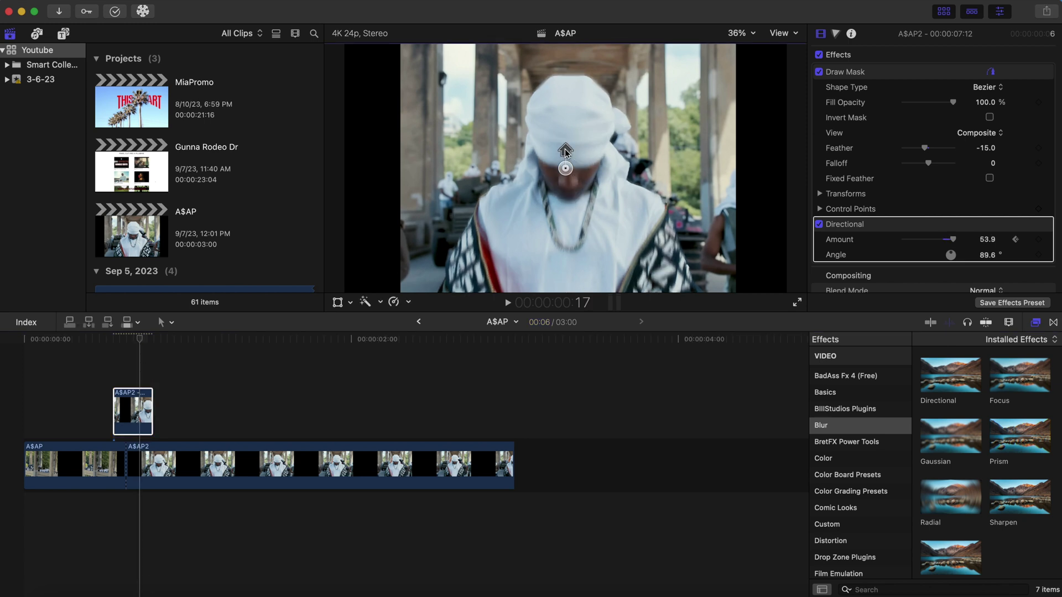
pyautogui.click(142, 339)
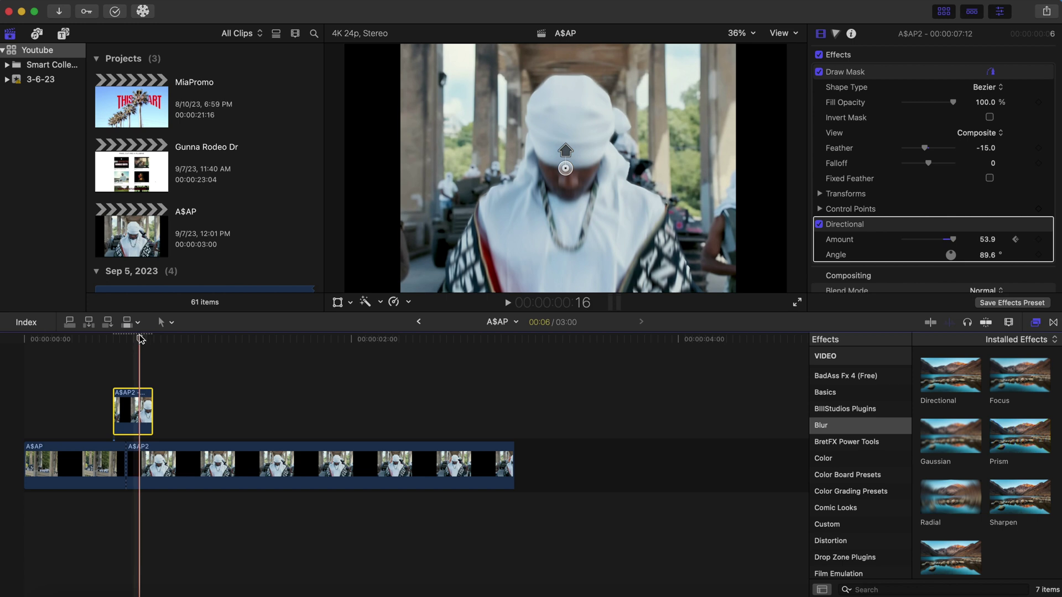
pyautogui.moveTo(141, 340); pyautogui.dragTo(153, 342)
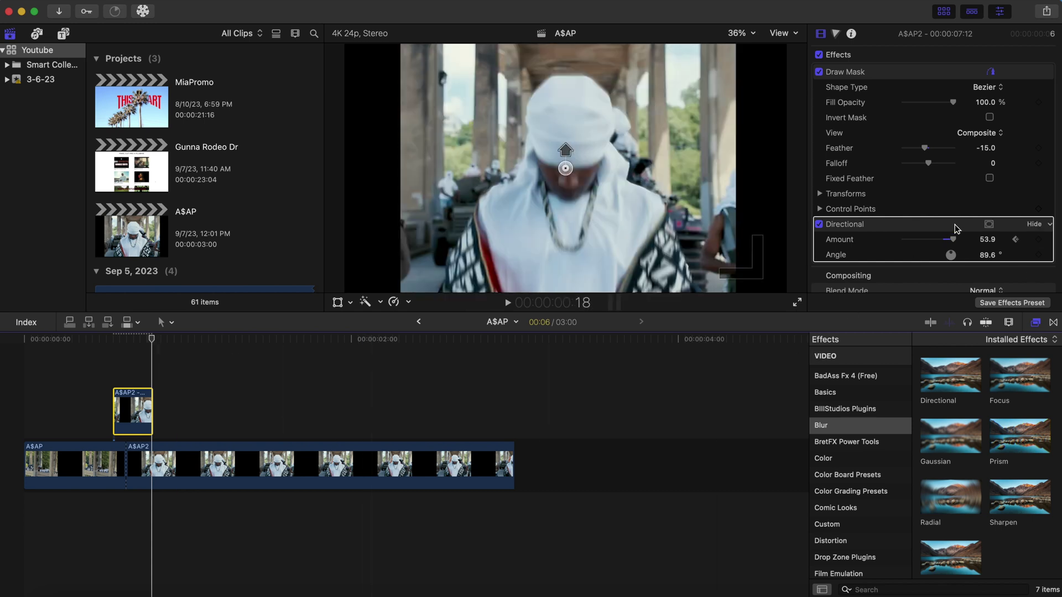
pyautogui.click(988, 240)
pyautogui.write('0')
pyautogui.press('Return')
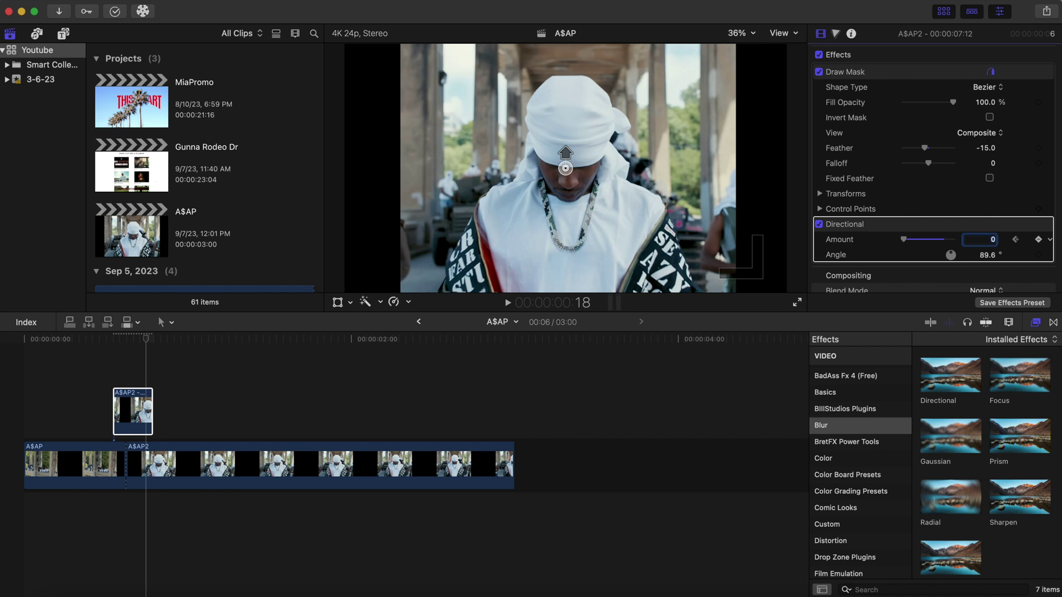
# Play the cutout's blur animation from just before the clip to review it.
pyautogui.click(145, 339)
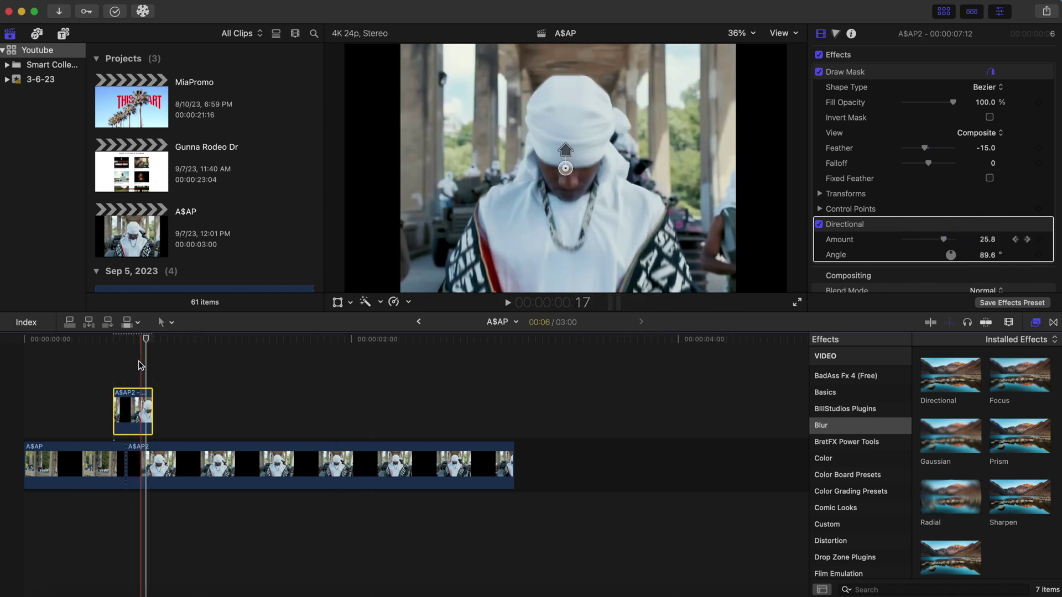
pyautogui.click(107, 365)
pyautogui.press('space')
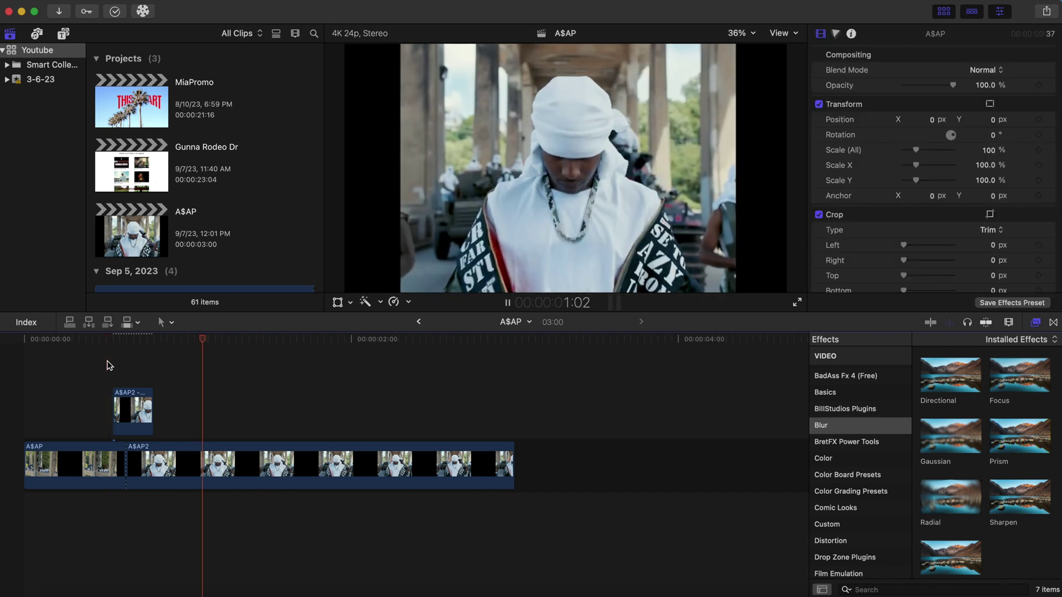
pyautogui.press('space')
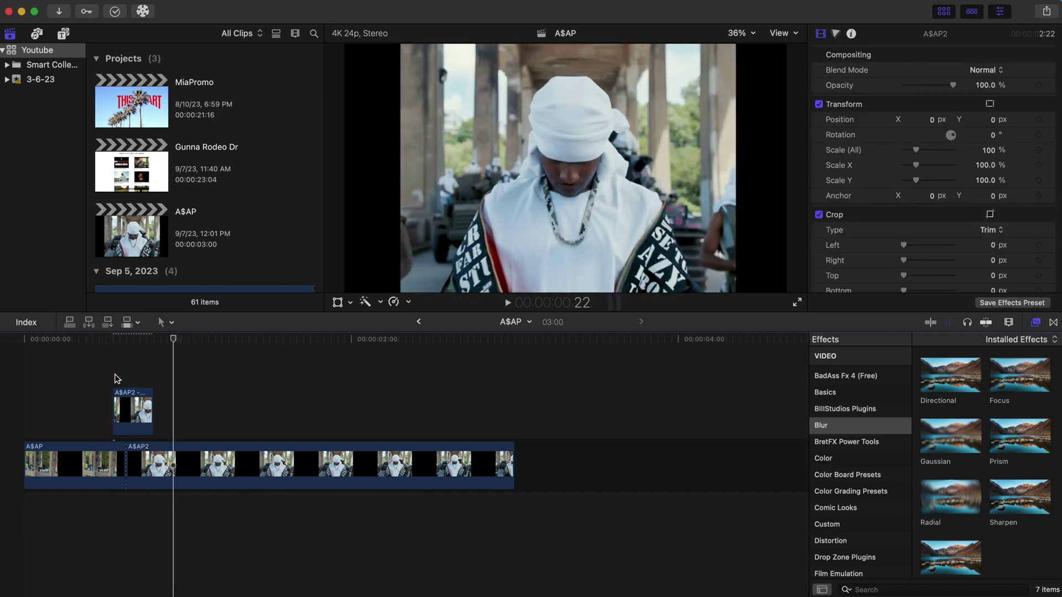
pyautogui.click(107, 374)
# Replay the animation and select the main A$AP2 clip in the storyline.
pyautogui.press('space')
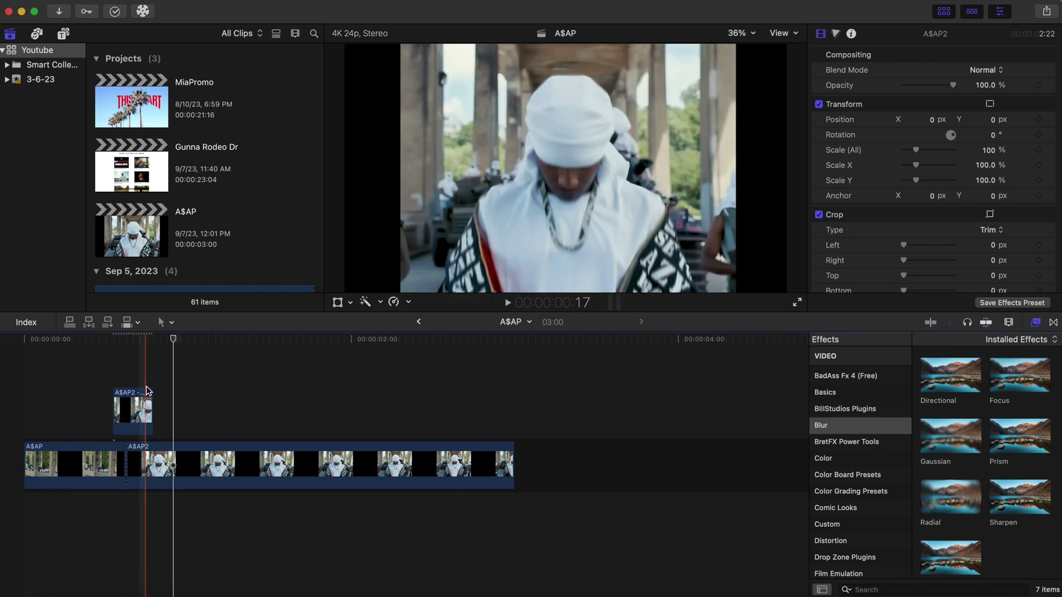
pyautogui.click(158, 463)
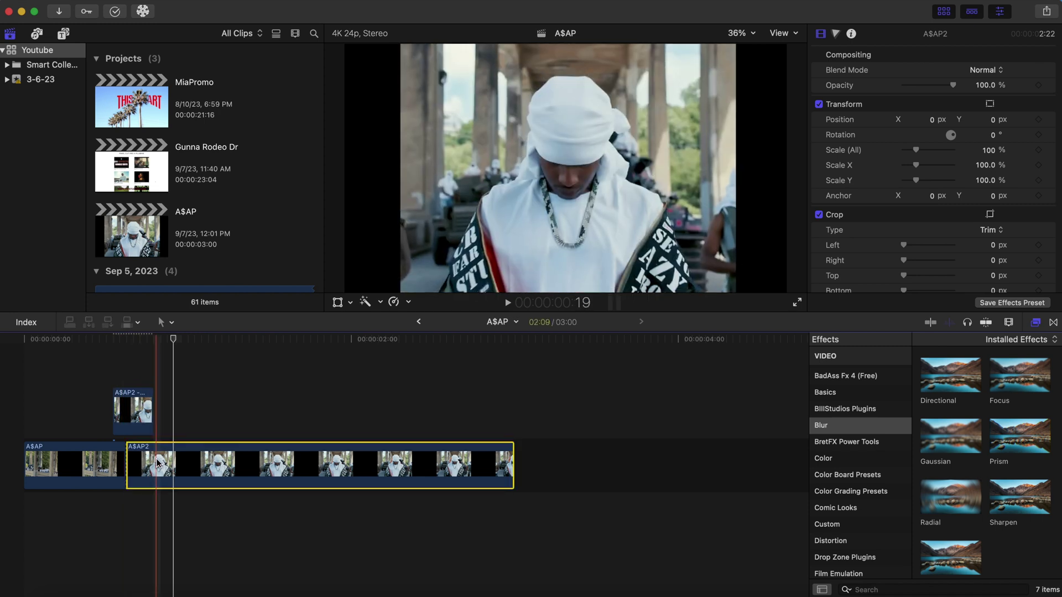
pyautogui.click(129, 366)
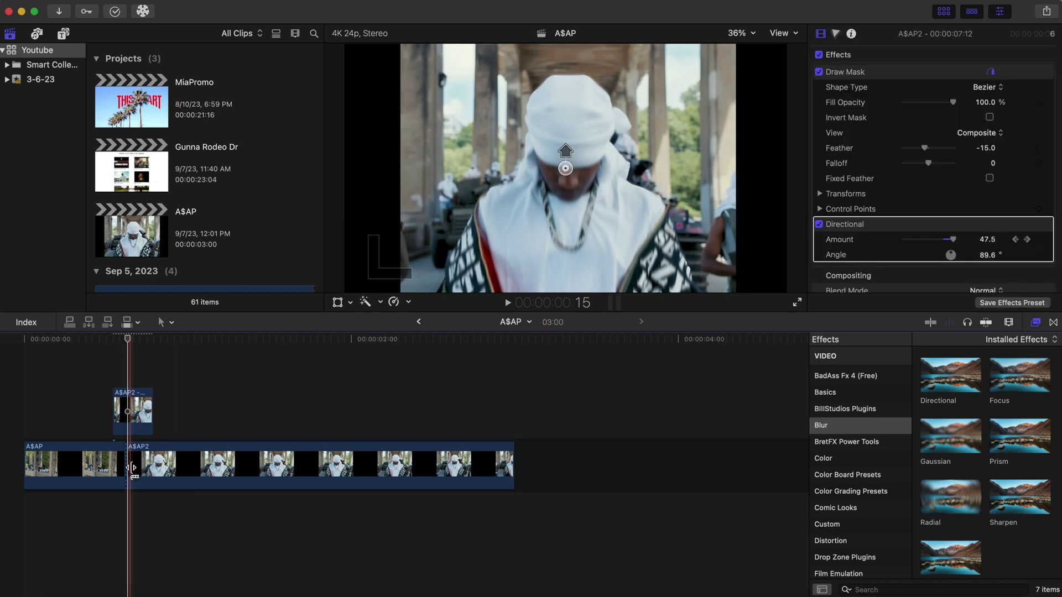
pyautogui.click(138, 466)
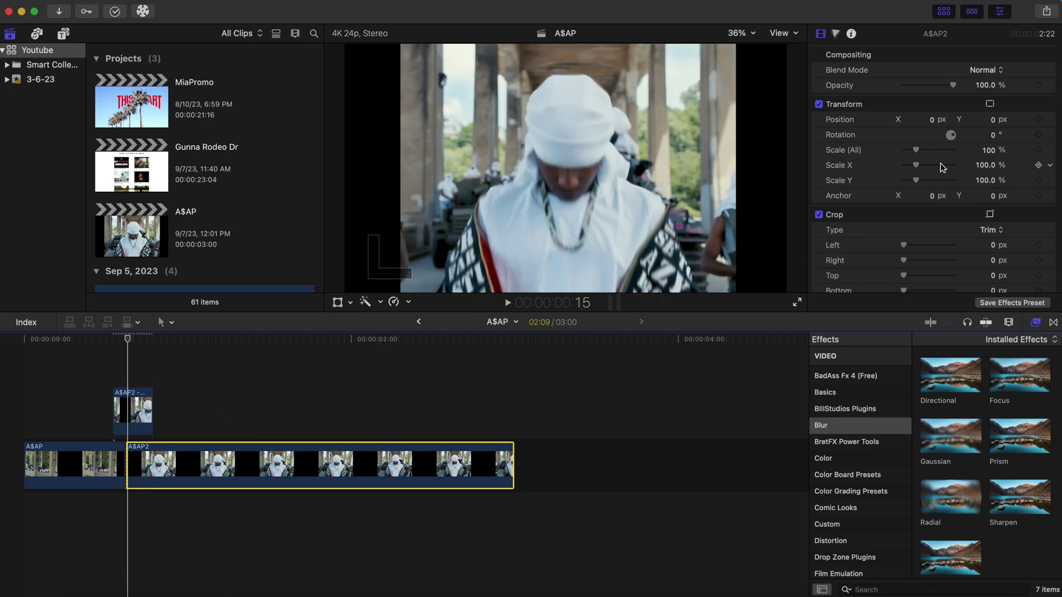
# Add a Position keyframe on the A$AP2 clip with Y reset to 0 and X at -4190 px.
pyautogui.click(1038, 120)
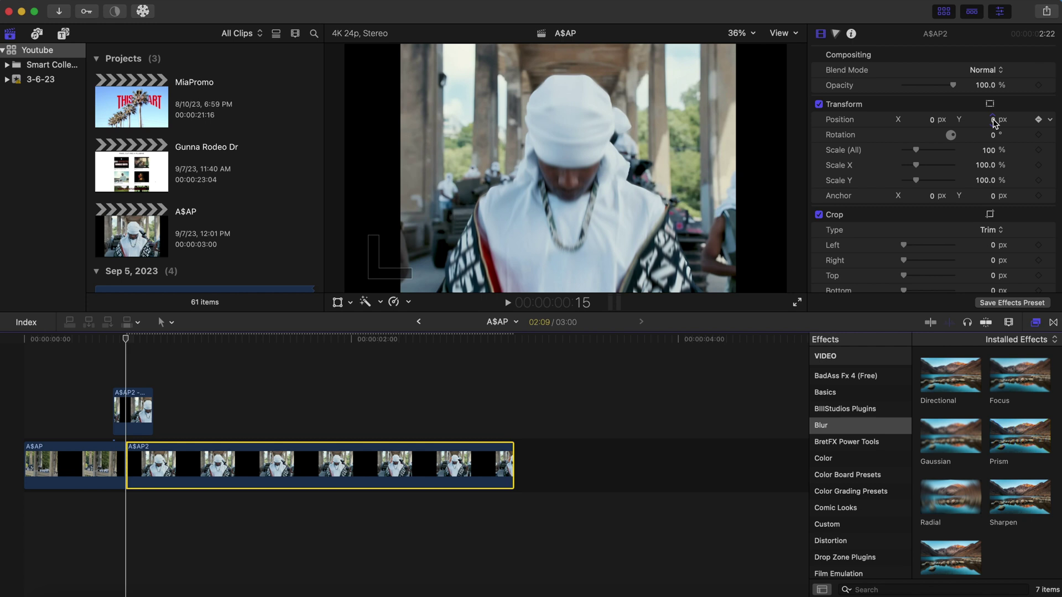
pyautogui.moveTo(993, 120); pyautogui.dragTo(993, 119)
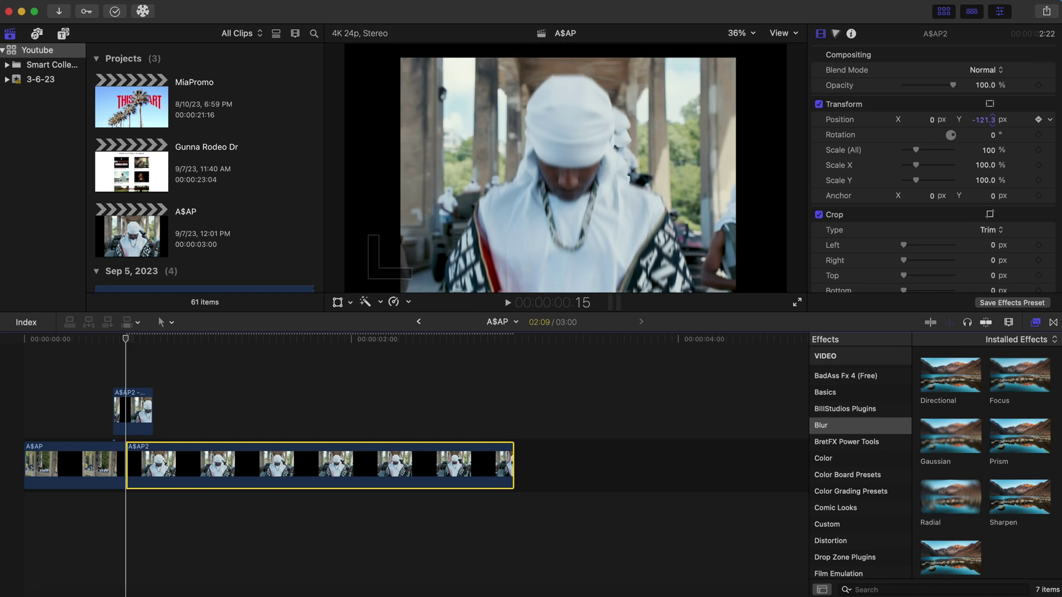
pyautogui.click(989, 120)
pyautogui.write('0')
pyautogui.press('Tab')
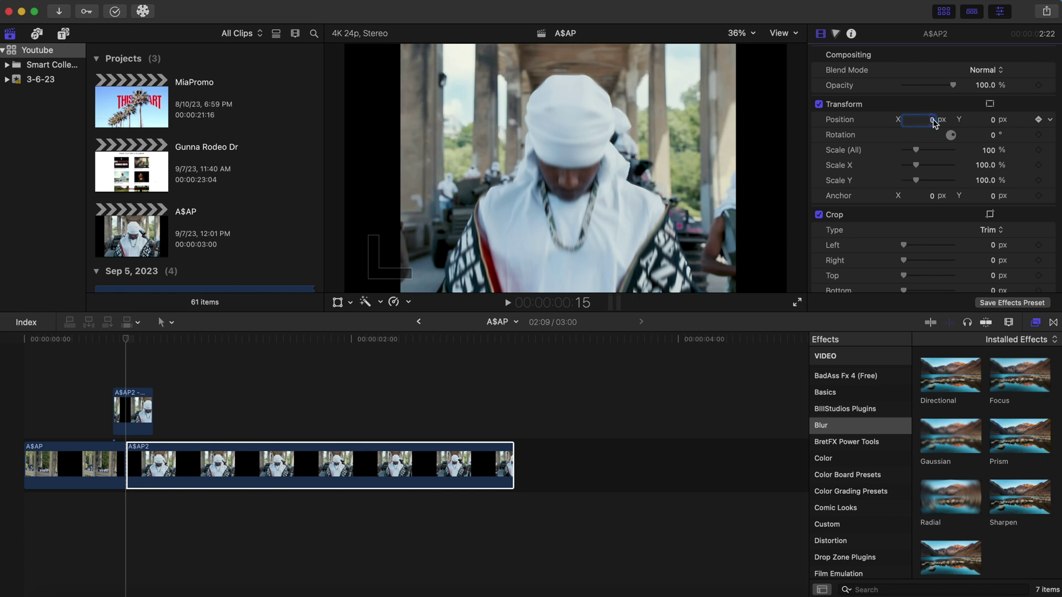
pyautogui.moveTo(924, 118); pyautogui.dragTo(812, 118)
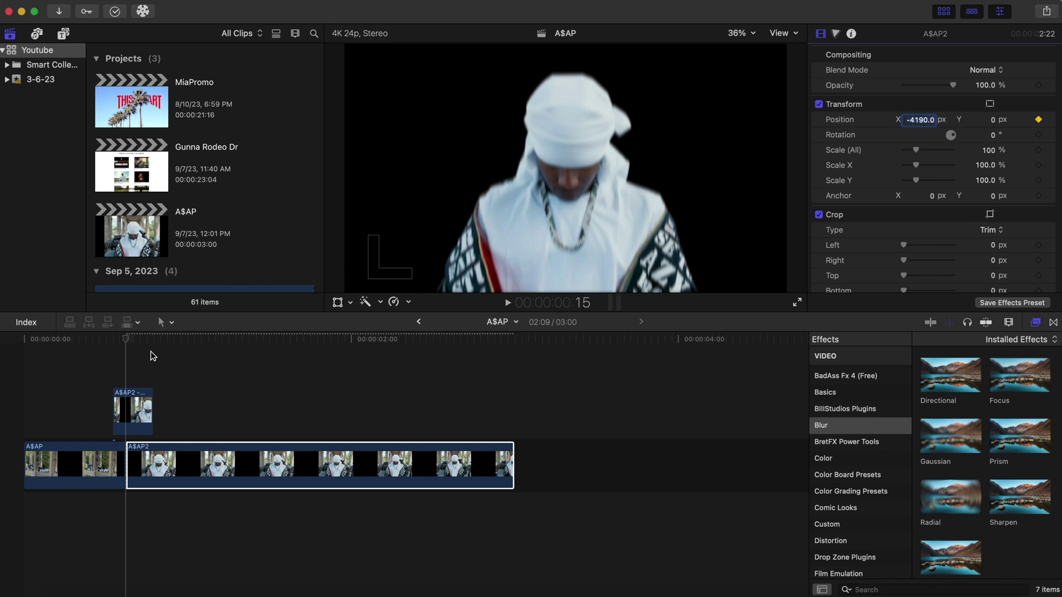
pyautogui.click(126, 339)
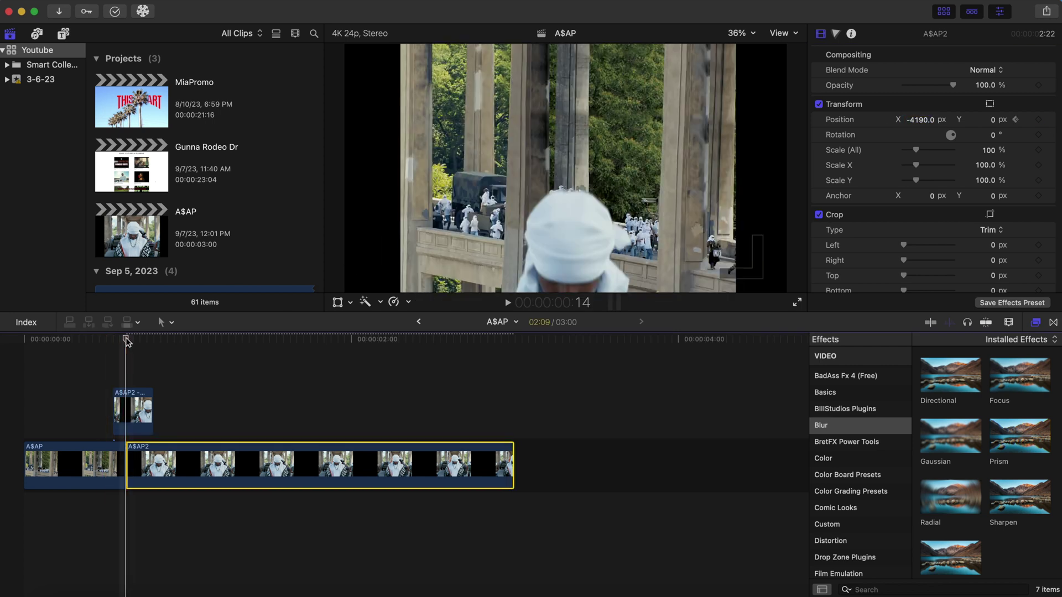
# Add a second Position keyframe at X 0 px a few frames later, then return to the slide's start.
pyautogui.press('Right')
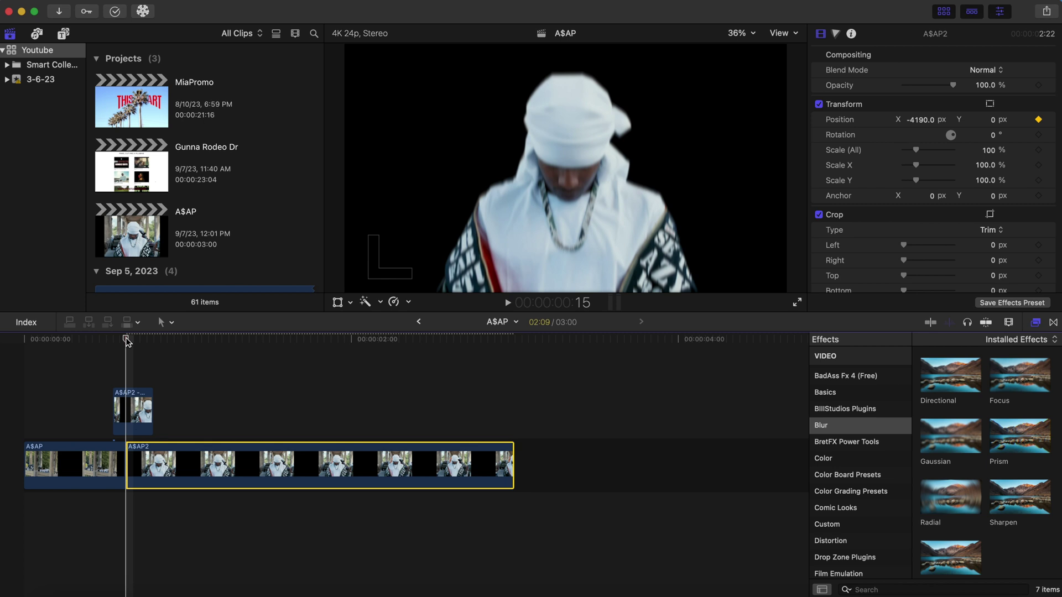
pyautogui.press('Right')
pyautogui.press('Right')
pyautogui.press('Right')
pyautogui.press('Right')
pyautogui.press('Right')
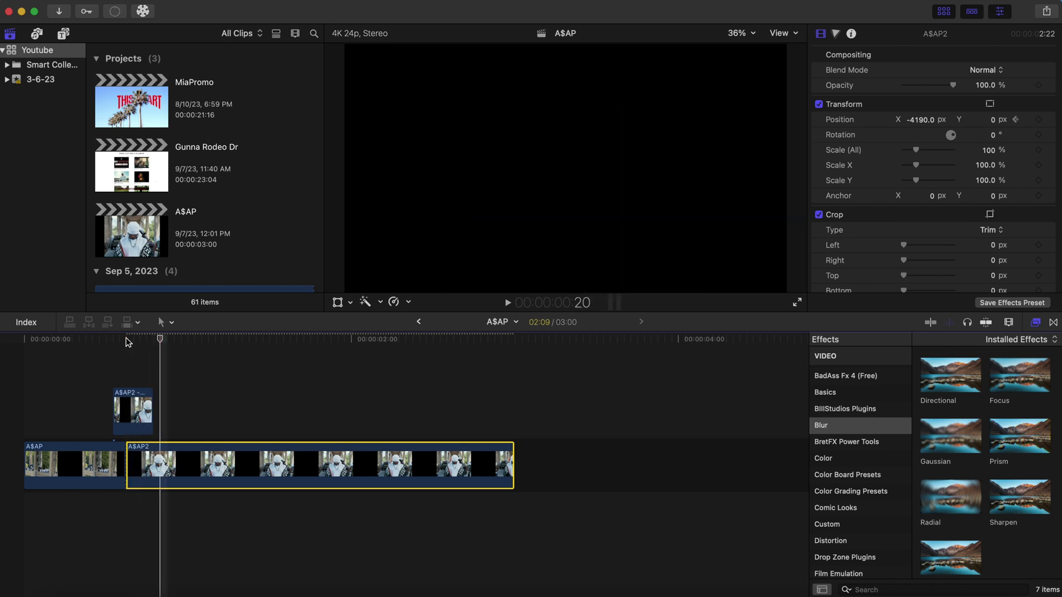
pyautogui.press('Left')
pyautogui.press('Right')
pyautogui.press('Left')
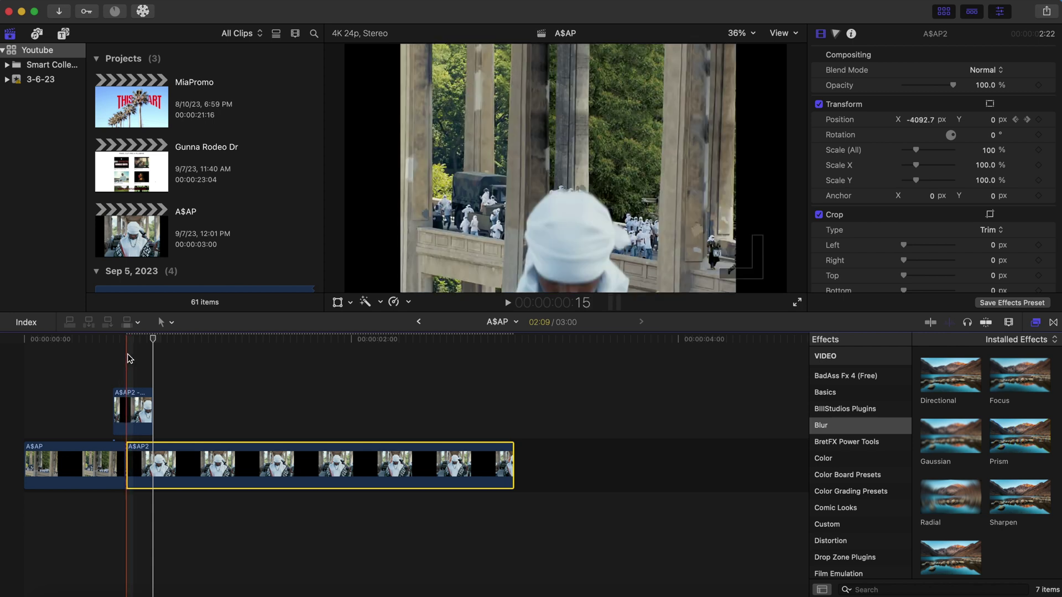
pyautogui.click(129, 359)
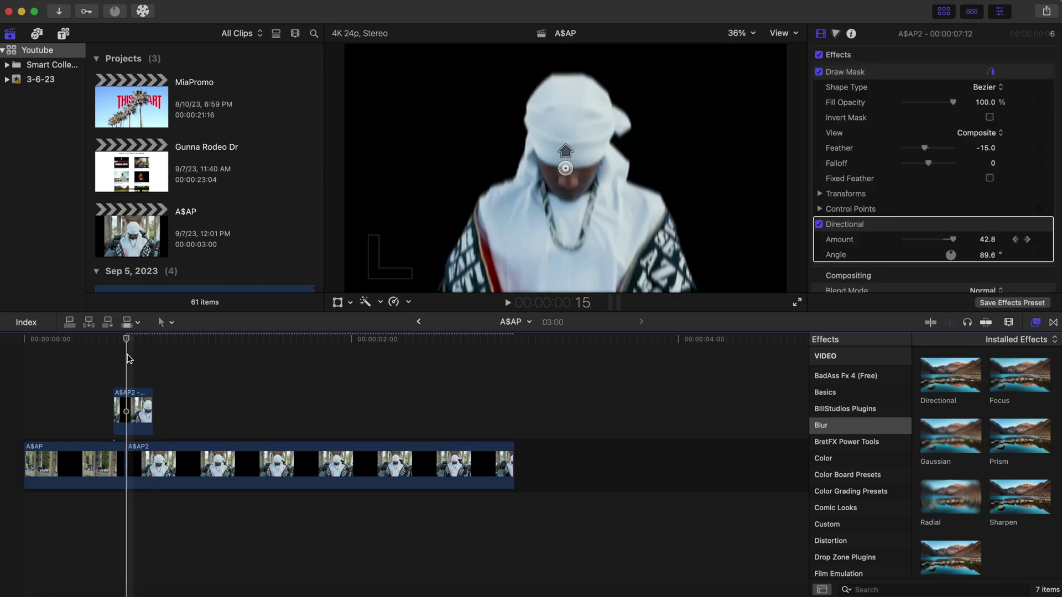
# Drop the Directional blur onto the A$AP2 storyline clip (Amount 25, Angle 0°).
pyautogui.click(138, 464)
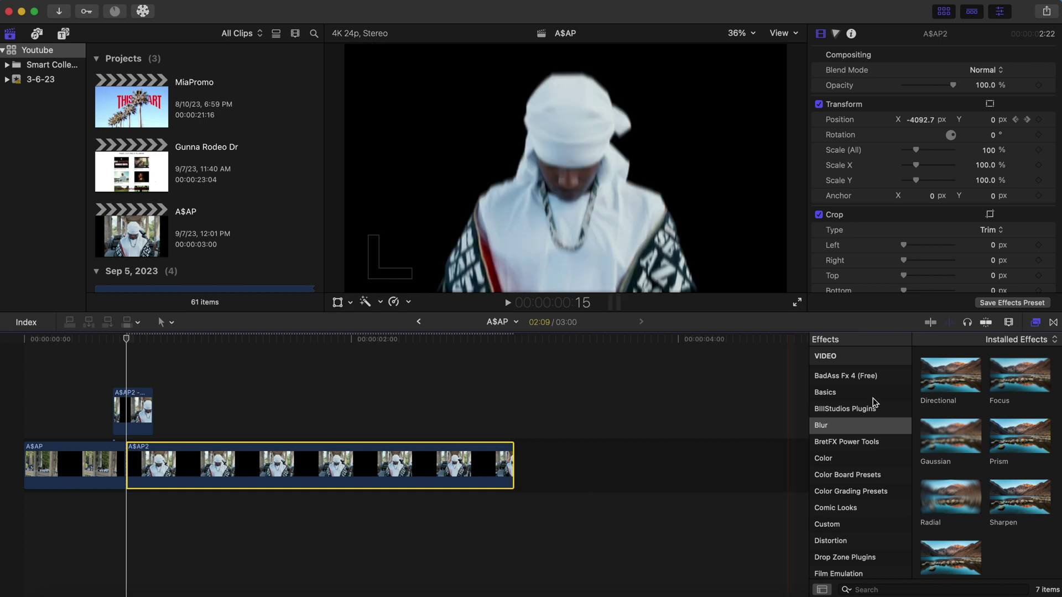
pyautogui.scroll(-6, 884, 536)
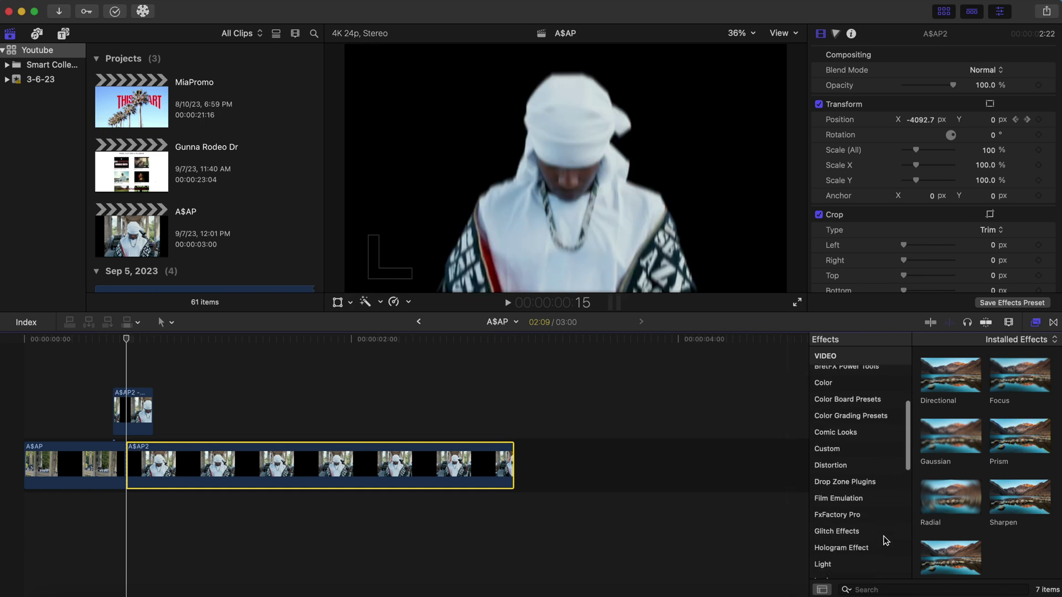
pyautogui.scroll(3, 884, 536)
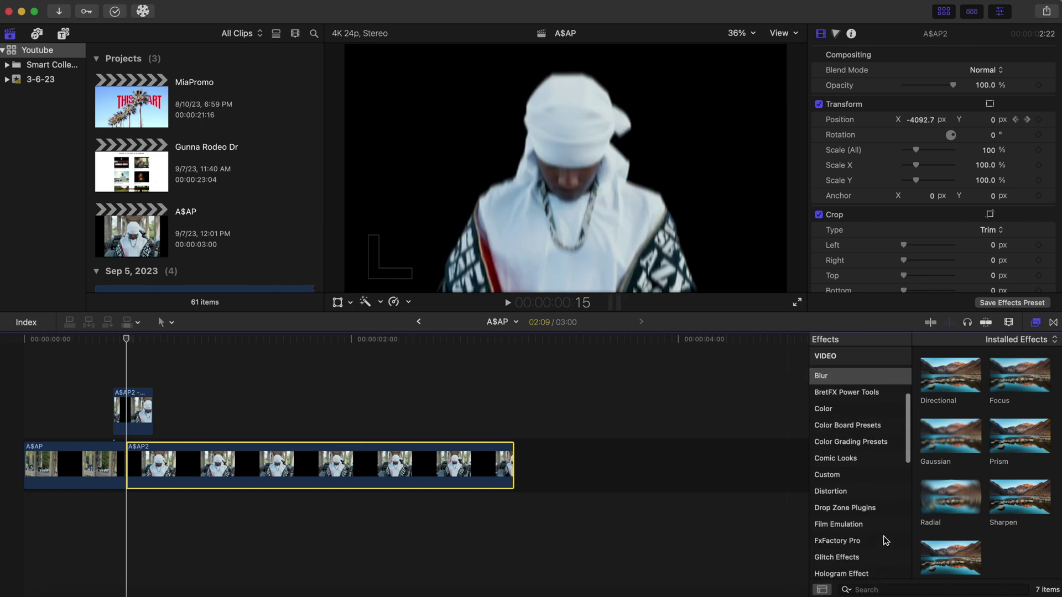
pyautogui.scroll(6, 874, 484)
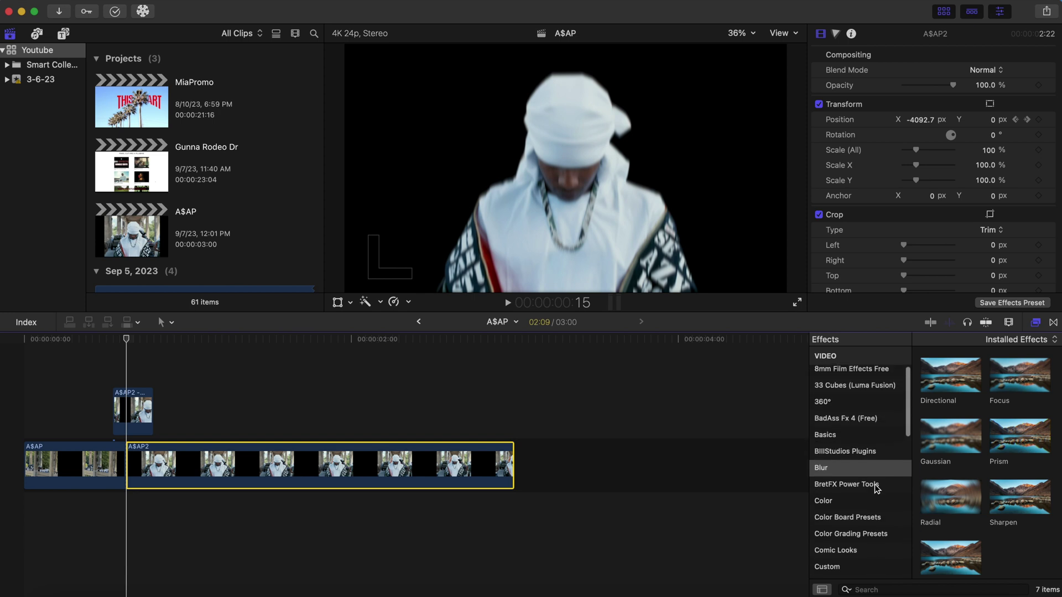
pyautogui.moveTo(942, 382); pyautogui.dragTo(388, 469)
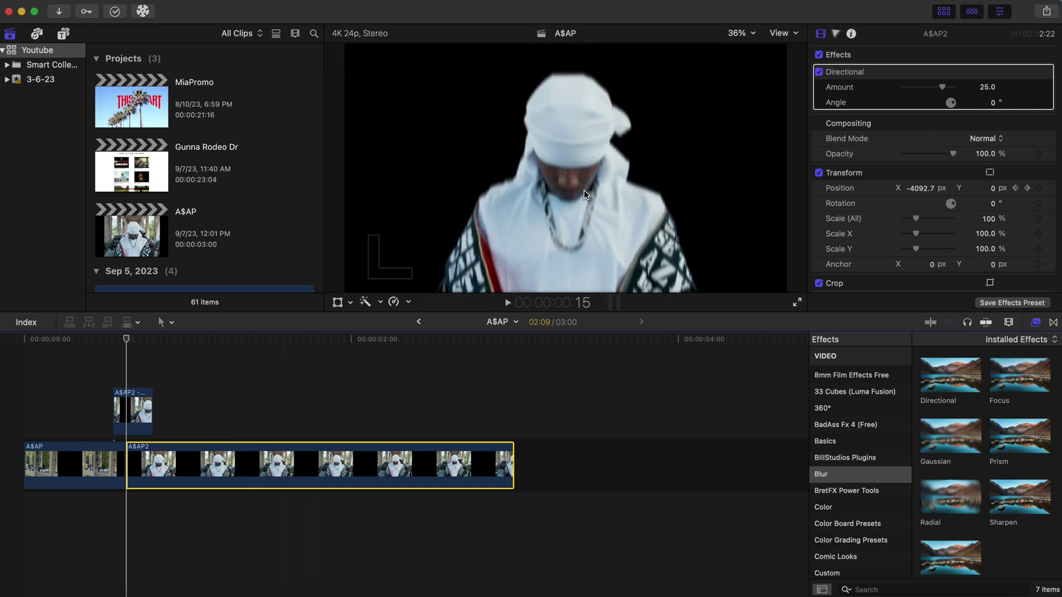
# Keyframe the A$AP2 clip's blur Amount at 141 at the slide start, falling to 0 by frame 20.
pyautogui.press('cmd+z')
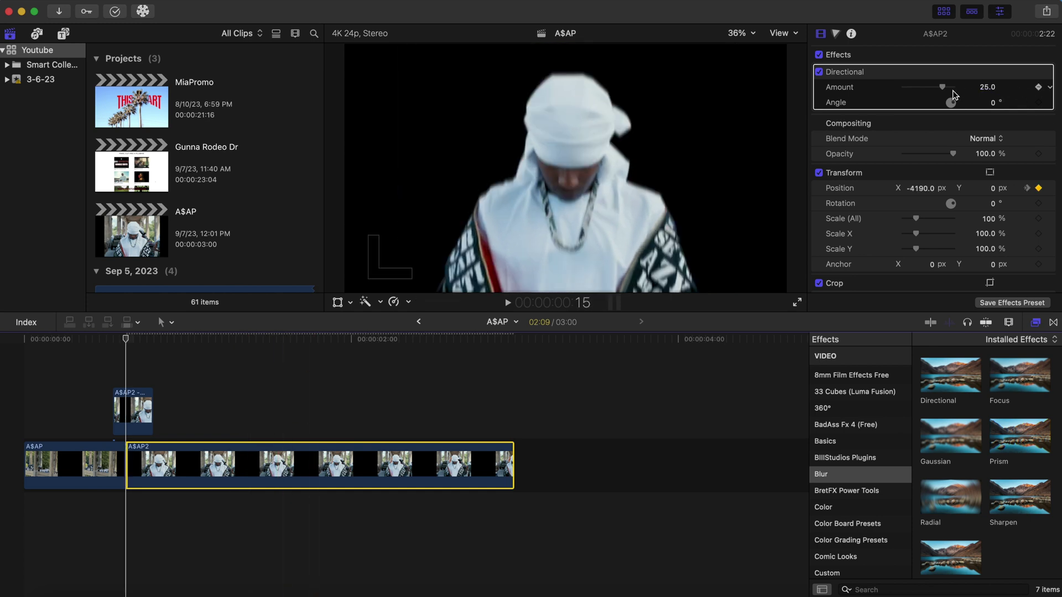
pyautogui.click(1038, 87)
pyautogui.moveTo(944, 86); pyautogui.dragTo(972, 90)
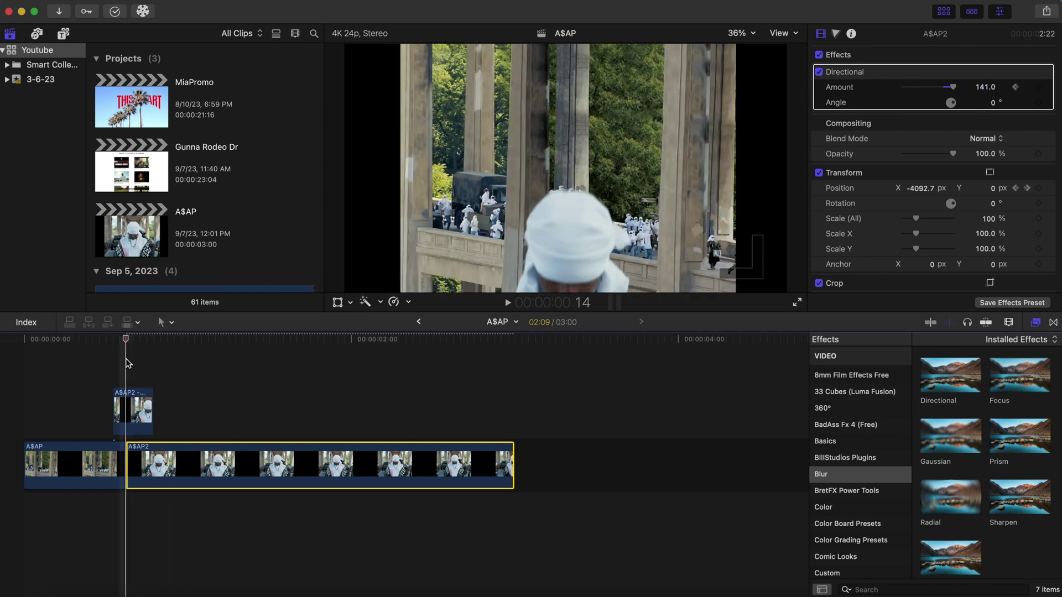
pyautogui.press('Right')
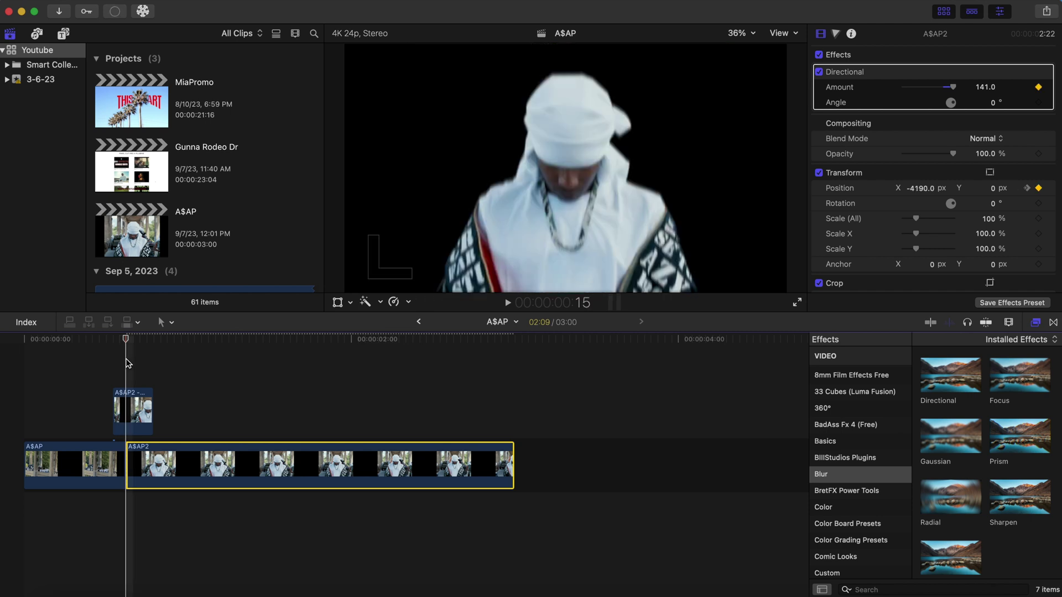
pyautogui.press('Right')
pyautogui.press('Right')
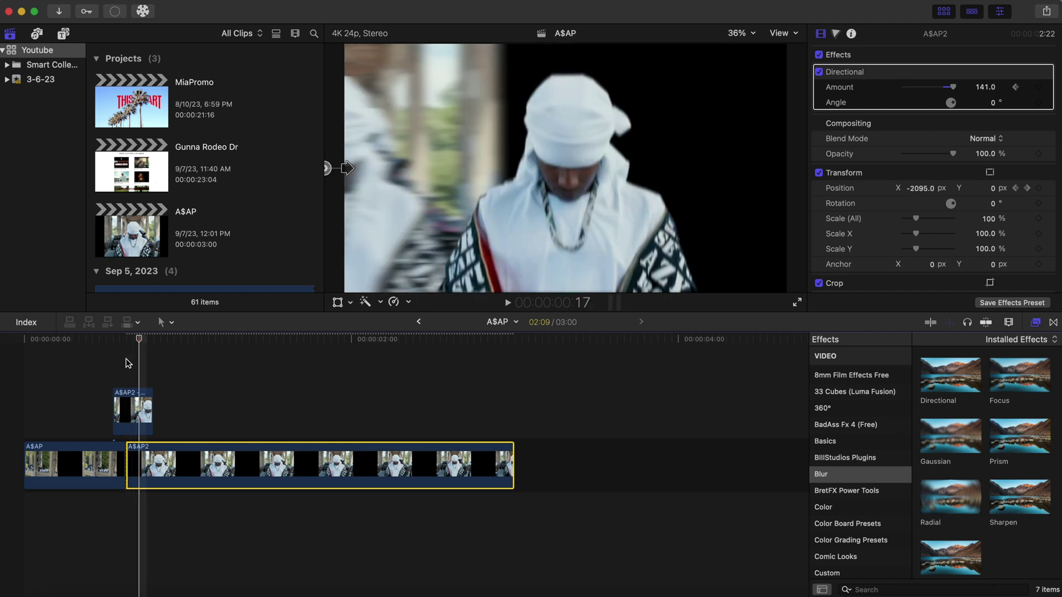
pyautogui.press('Right')
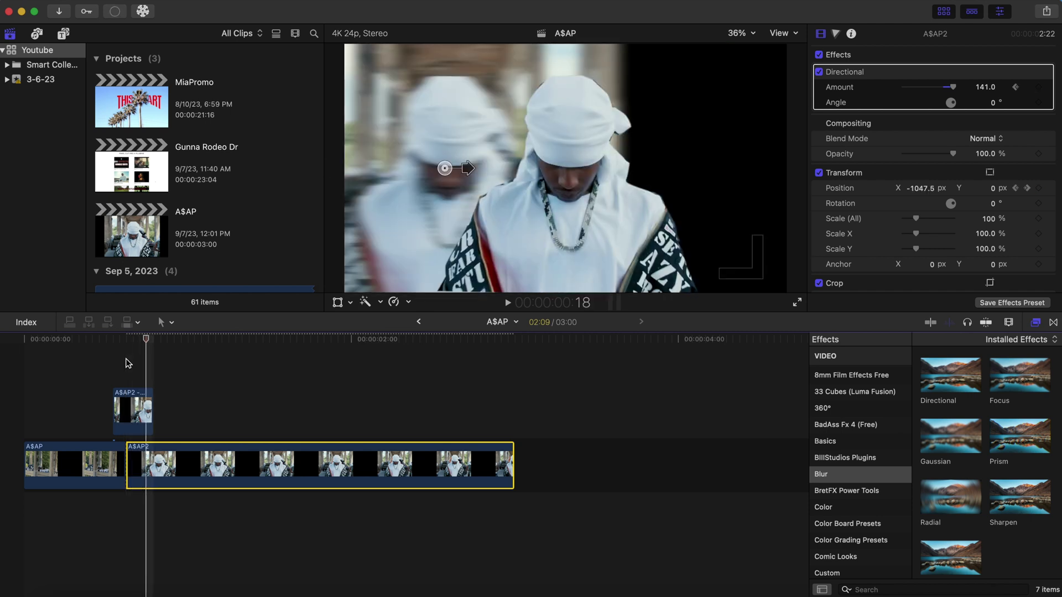
pyautogui.press('Right')
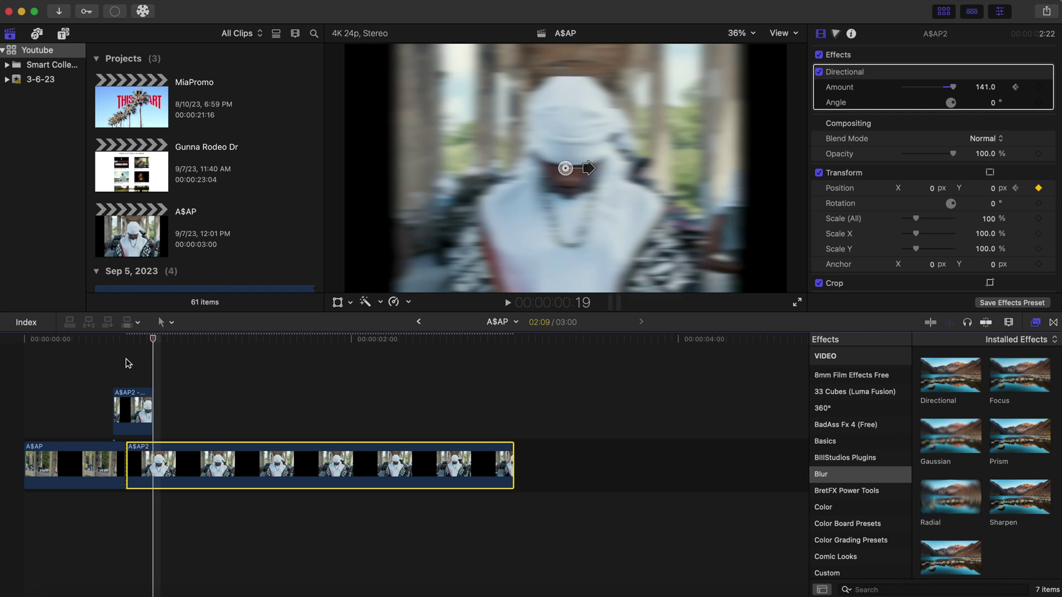
pyautogui.press('Right')
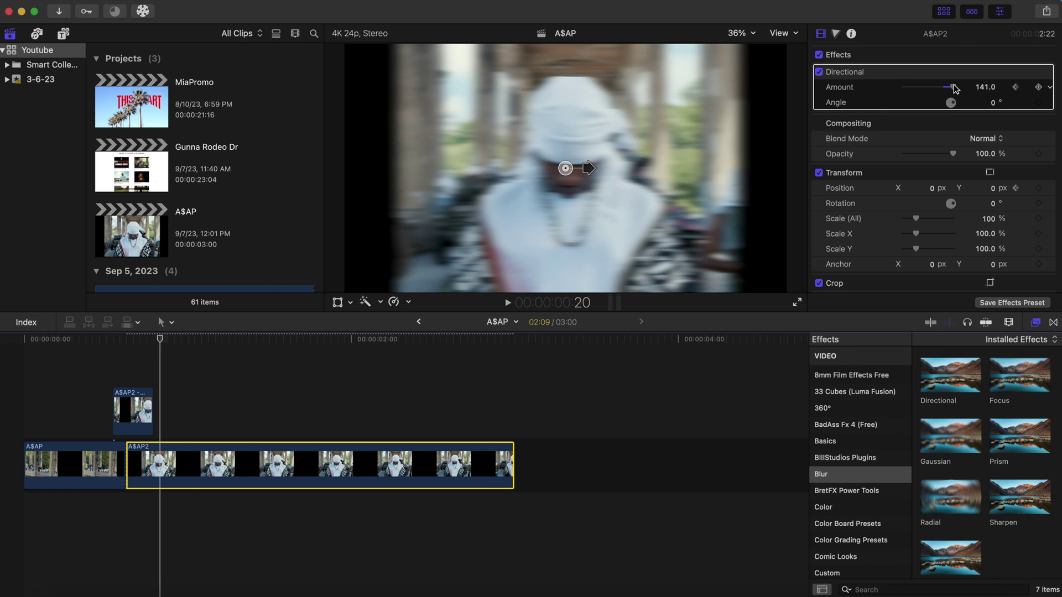
pyautogui.moveTo(953, 84); pyautogui.dragTo(897, 98)
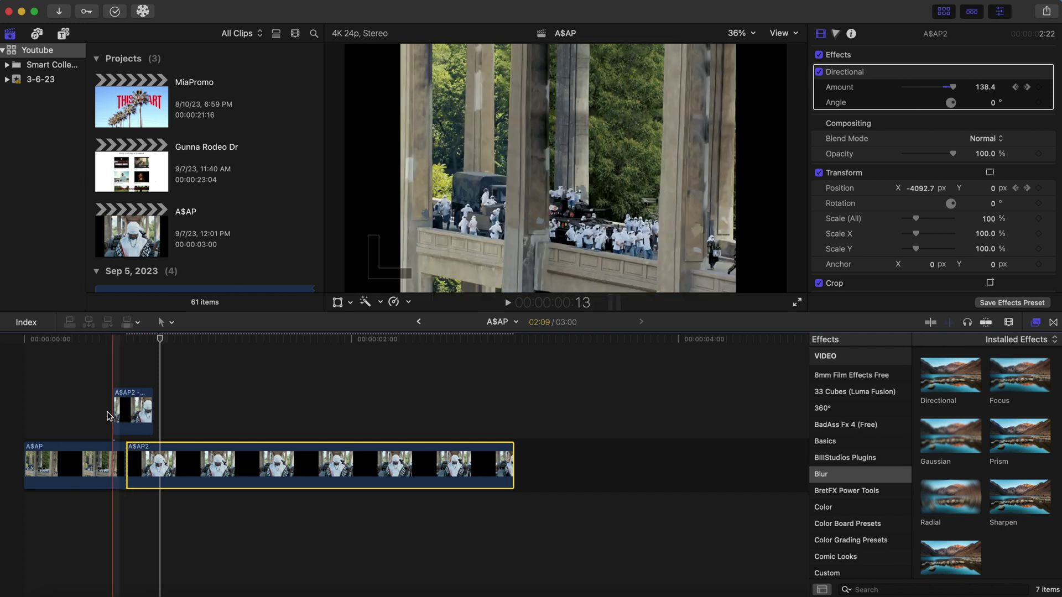
pyautogui.click(17, 395)
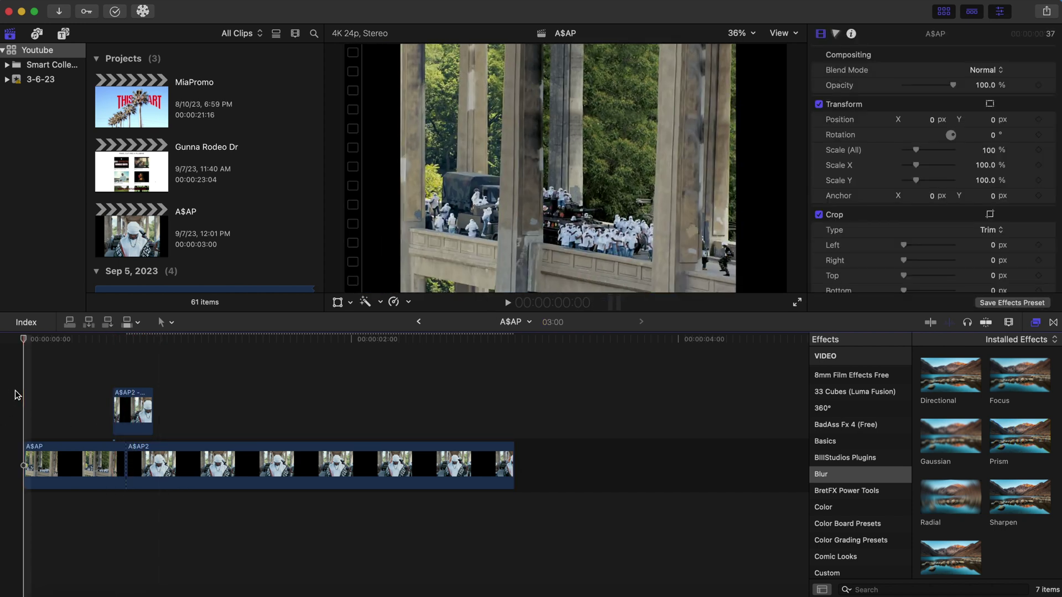
pyautogui.press('space')
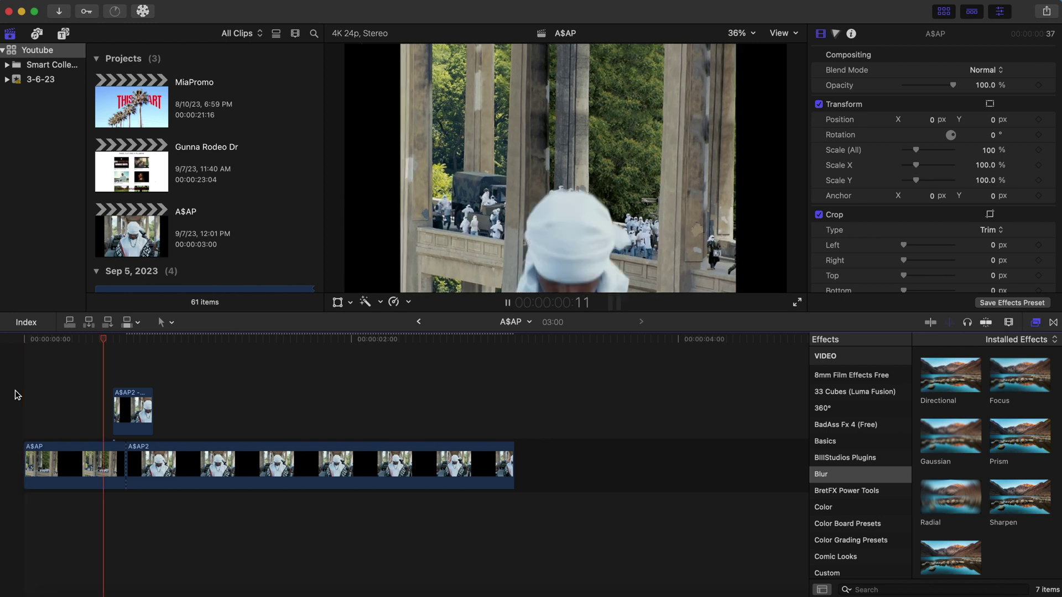
pyautogui.click(17, 395)
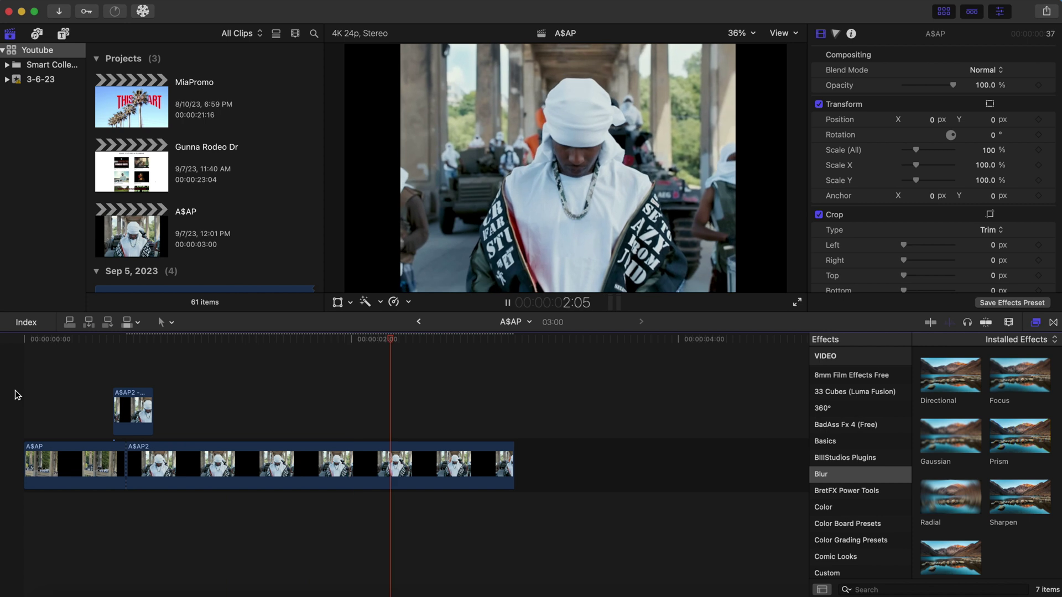
pyautogui.click(17, 394)
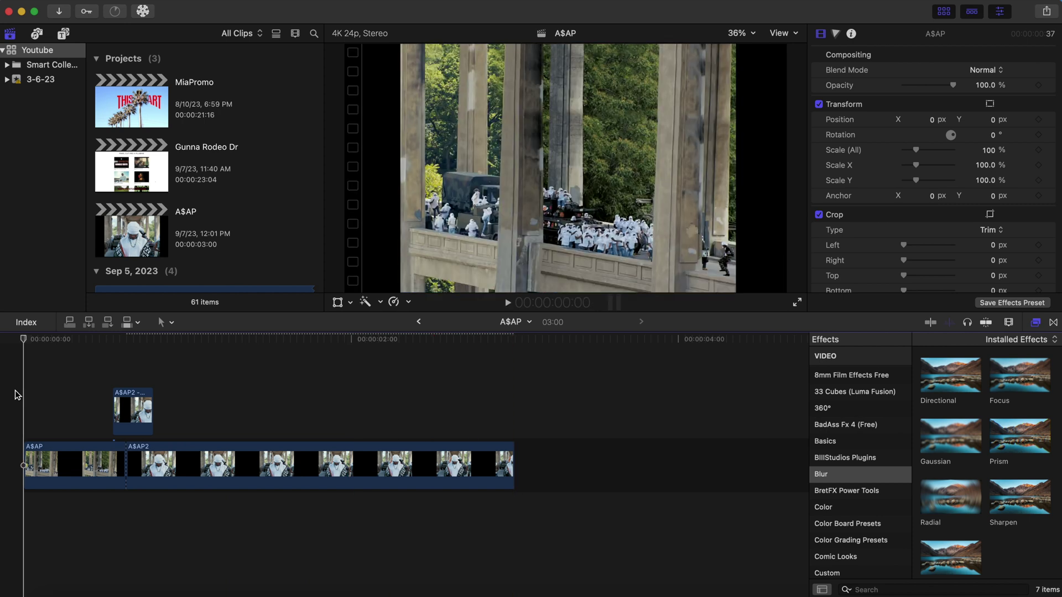
pyautogui.press('space')
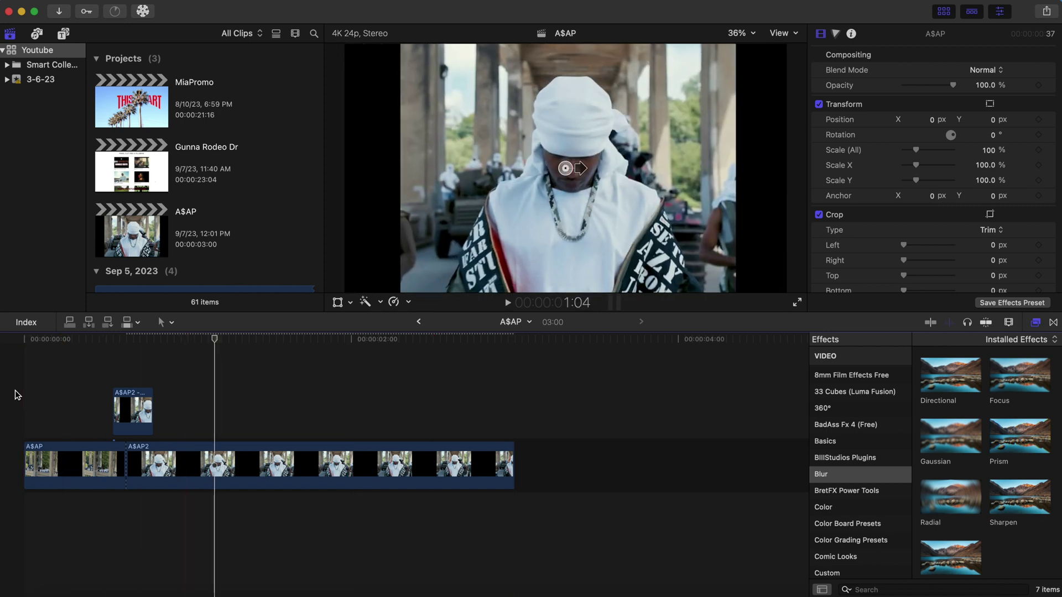
pyautogui.press('space')
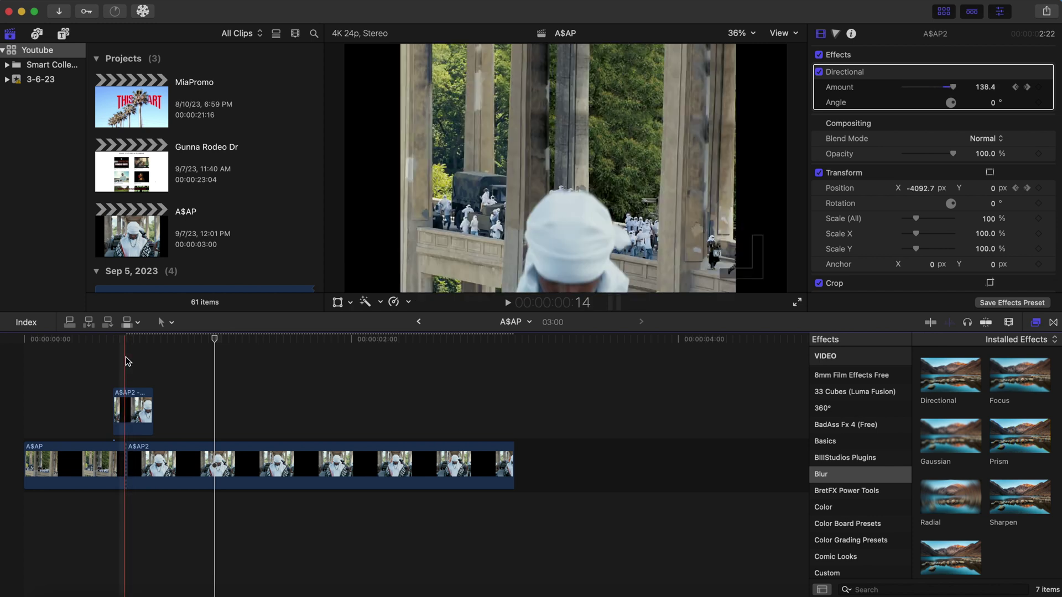
# Select the full-frame A$AP2 clip and reset its Position to centre.
pyautogui.click(125, 356)
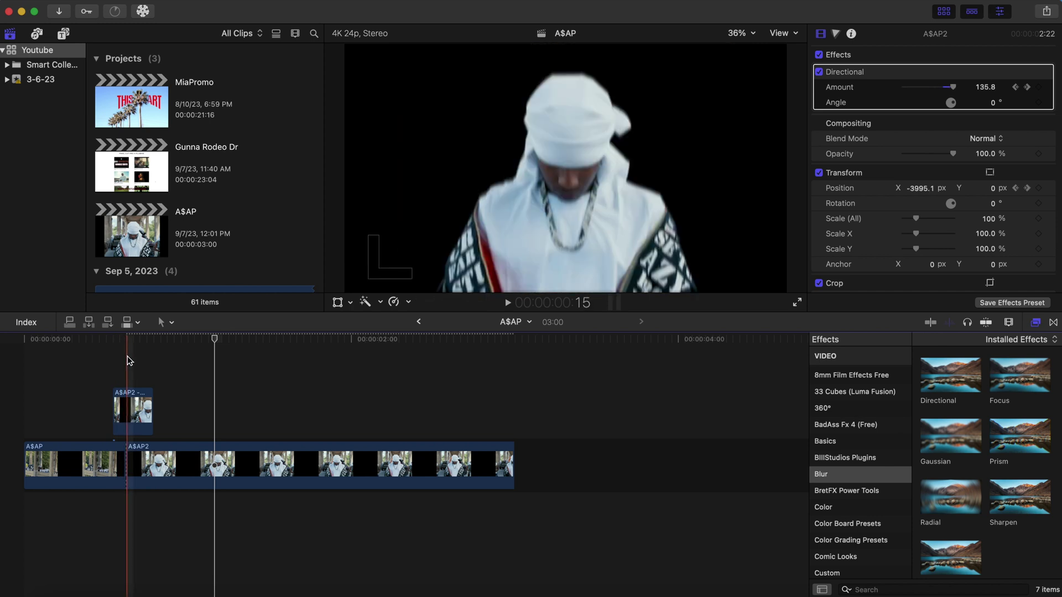
pyautogui.click(139, 469)
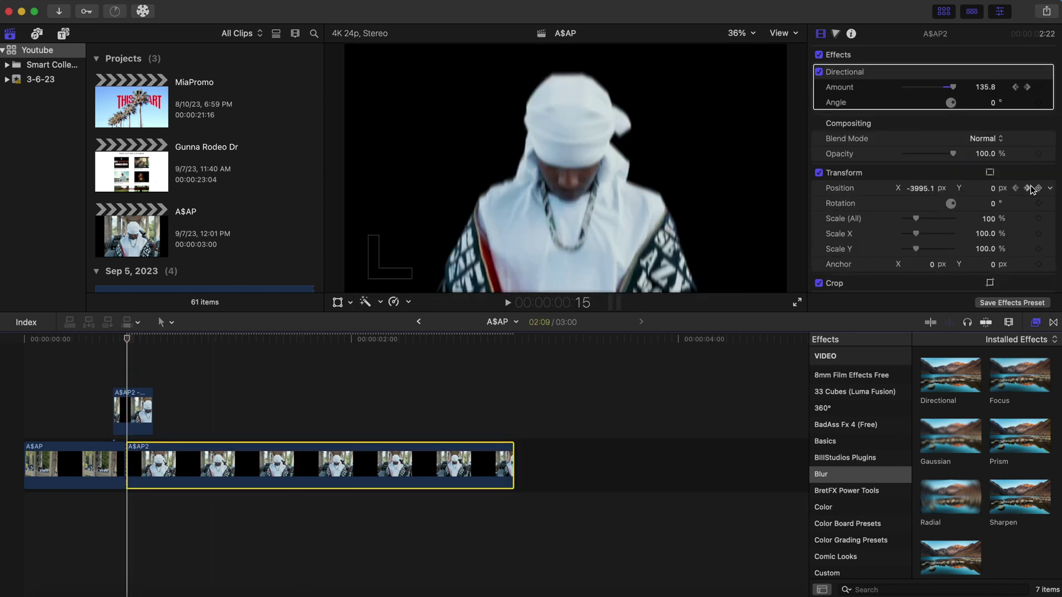
pyautogui.click(1049, 189)
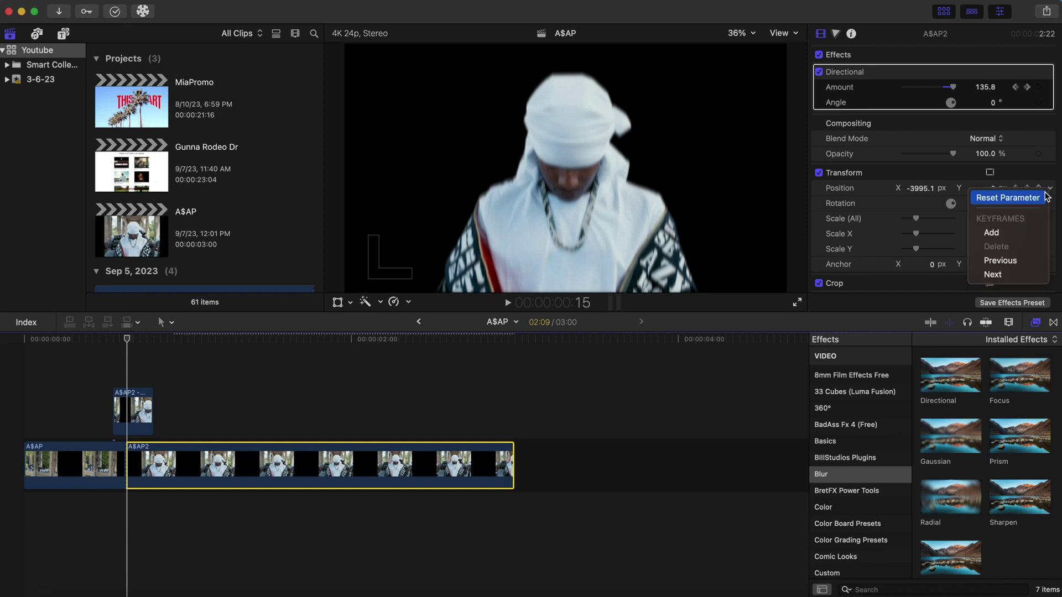
pyautogui.click(1007, 198)
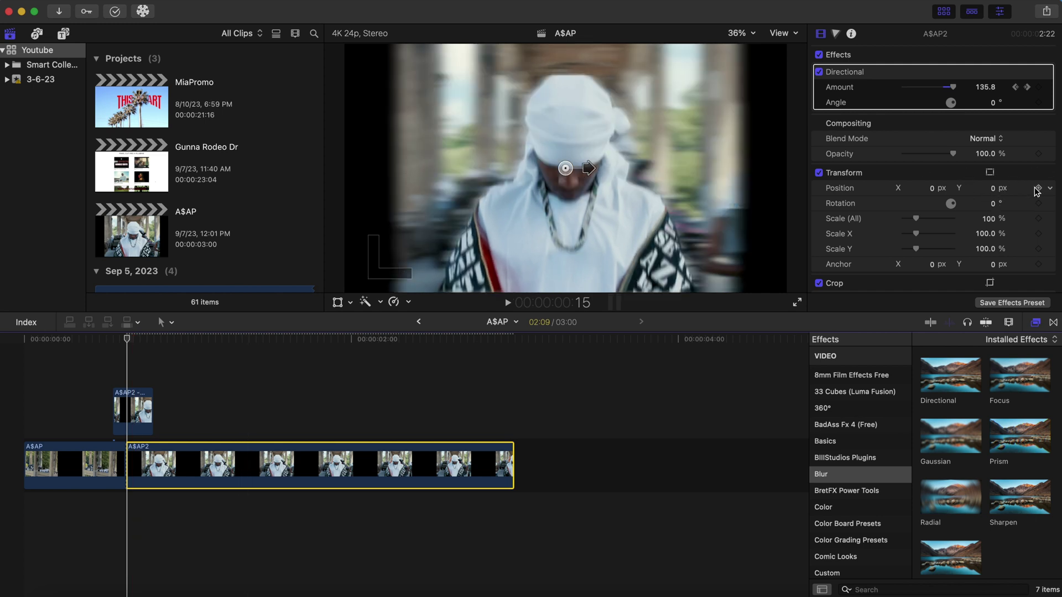
# One frame back, push the clip down to Y -2542.9 px with blur 247.1 at 89.6°.
pyautogui.press('Left')
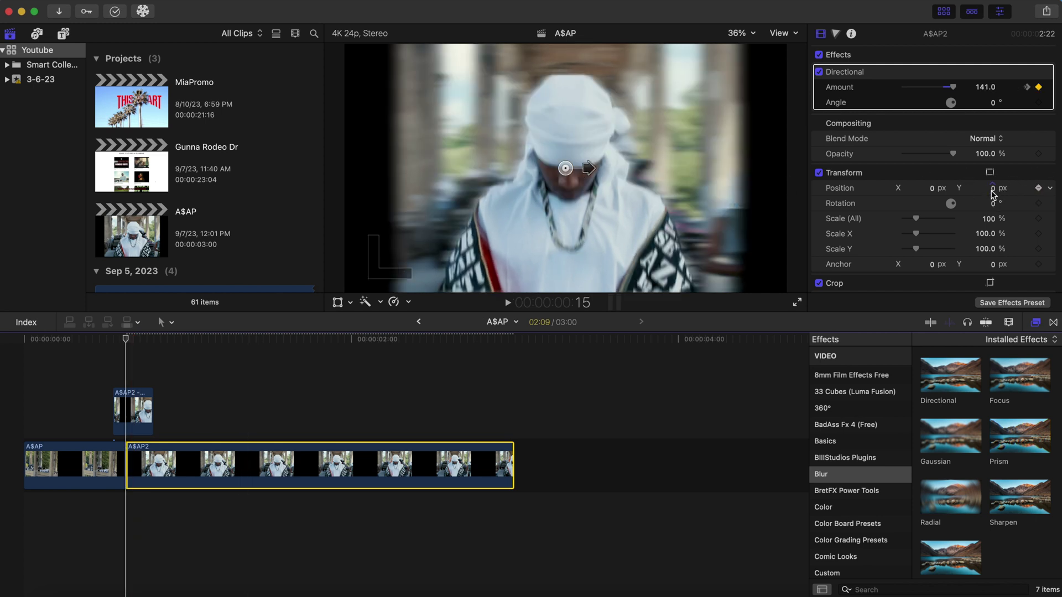
pyautogui.moveTo(993, 193); pyautogui.dragTo(993, 237)
pyautogui.moveTo(588, 267); pyautogui.dragTo(566, 237)
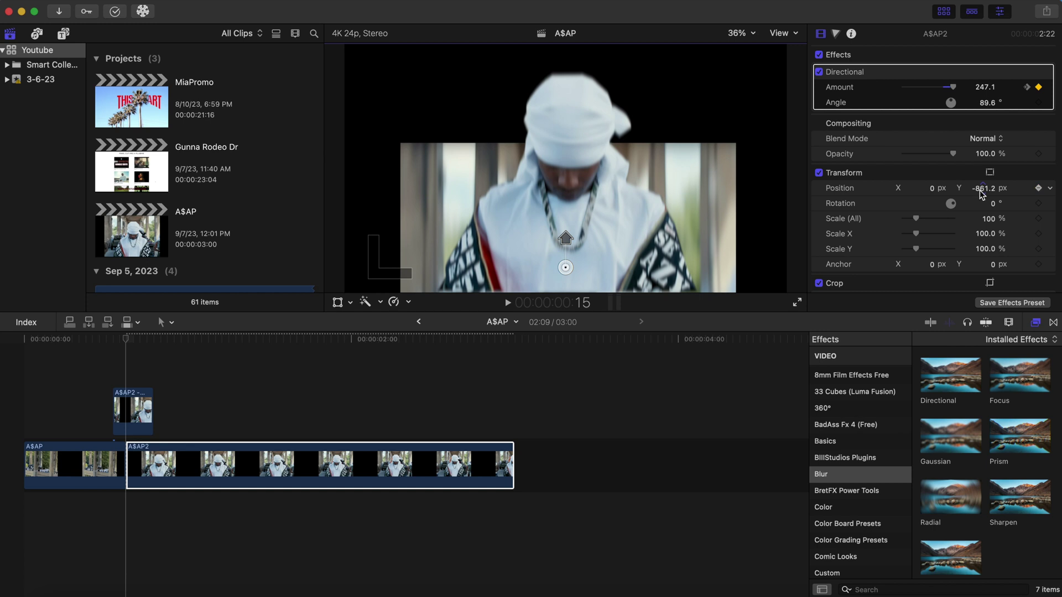
pyautogui.moveTo(983, 192); pyautogui.dragTo(983, 232)
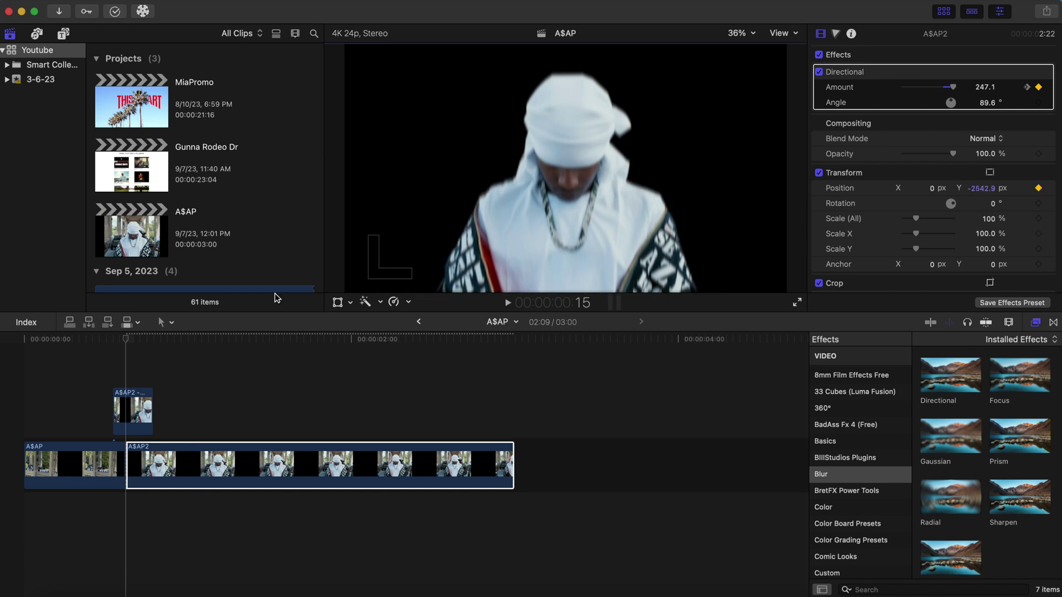
# At frame 19, set the A$AP2 clip's Position Y to 0 and its Directional blur Amount to 0.
pyautogui.click(127, 338)
pyautogui.press('Right')
pyautogui.press('Right')
pyautogui.press('Right')
pyautogui.press('Right')
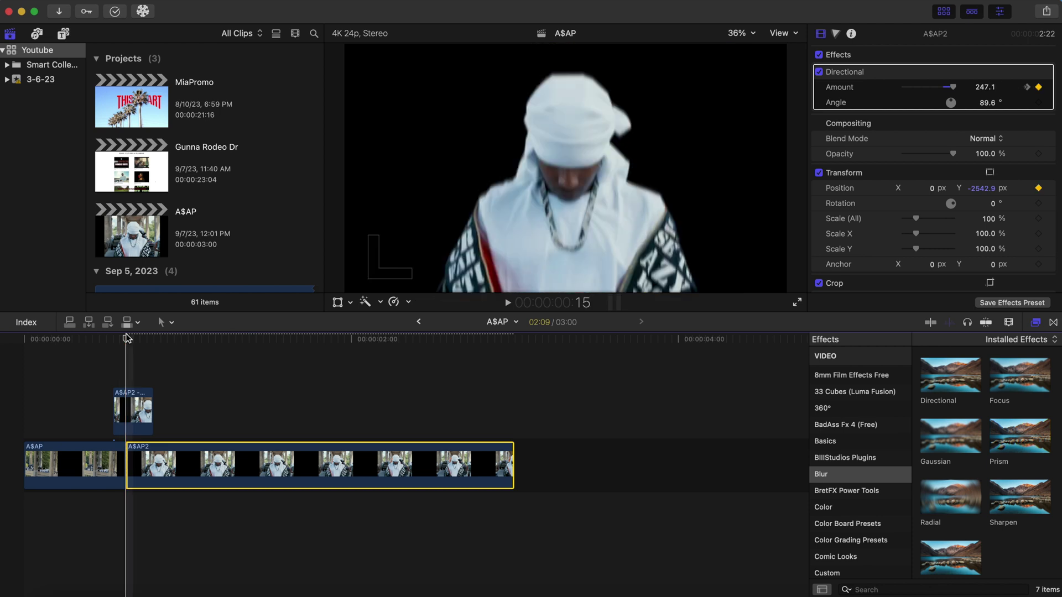
pyautogui.press('Right')
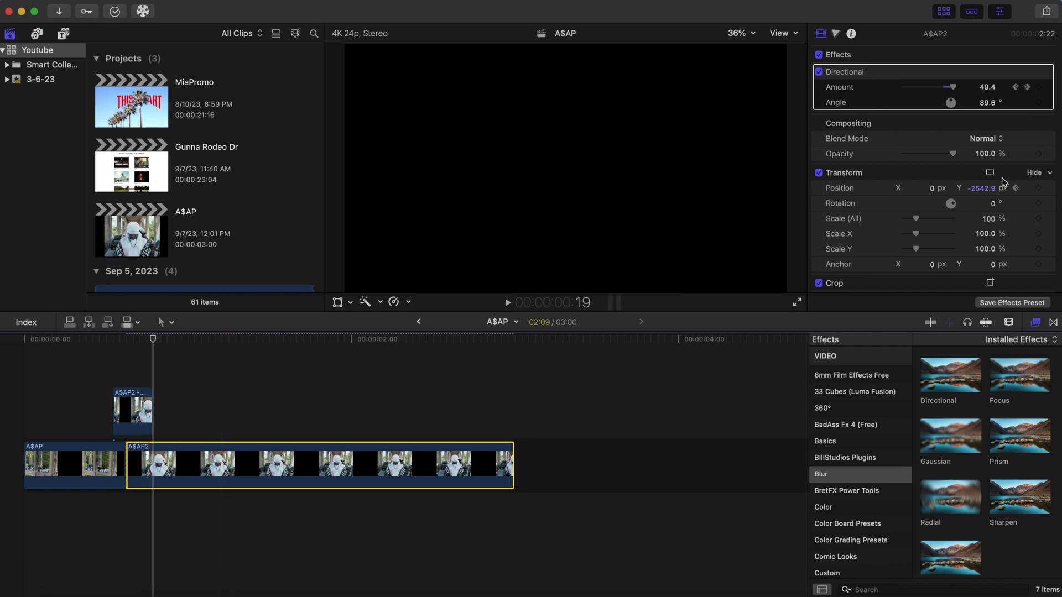
pyautogui.click(983, 191)
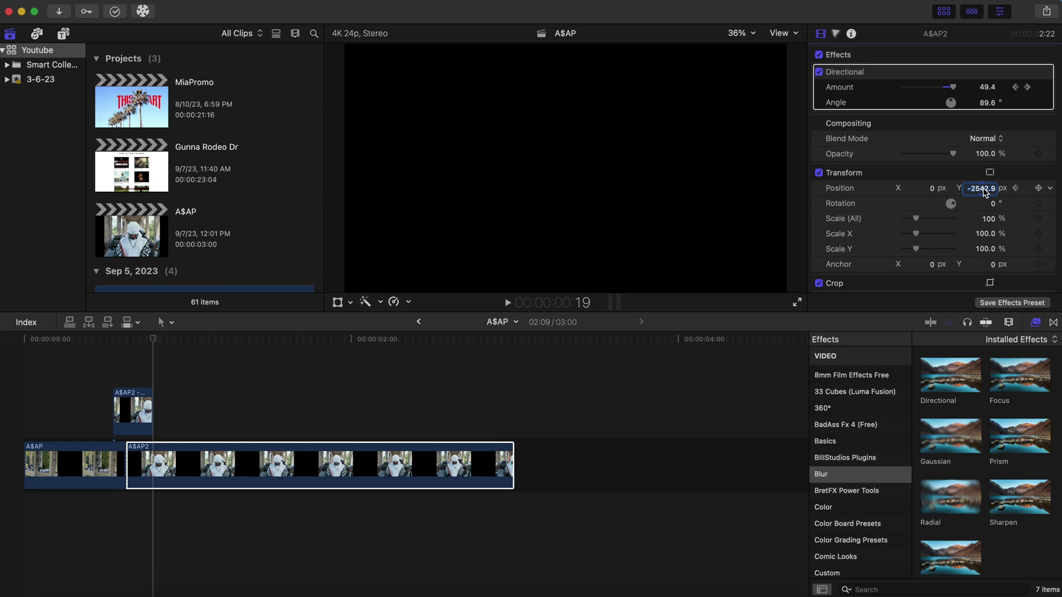
pyautogui.write('0')
pyautogui.press('Return')
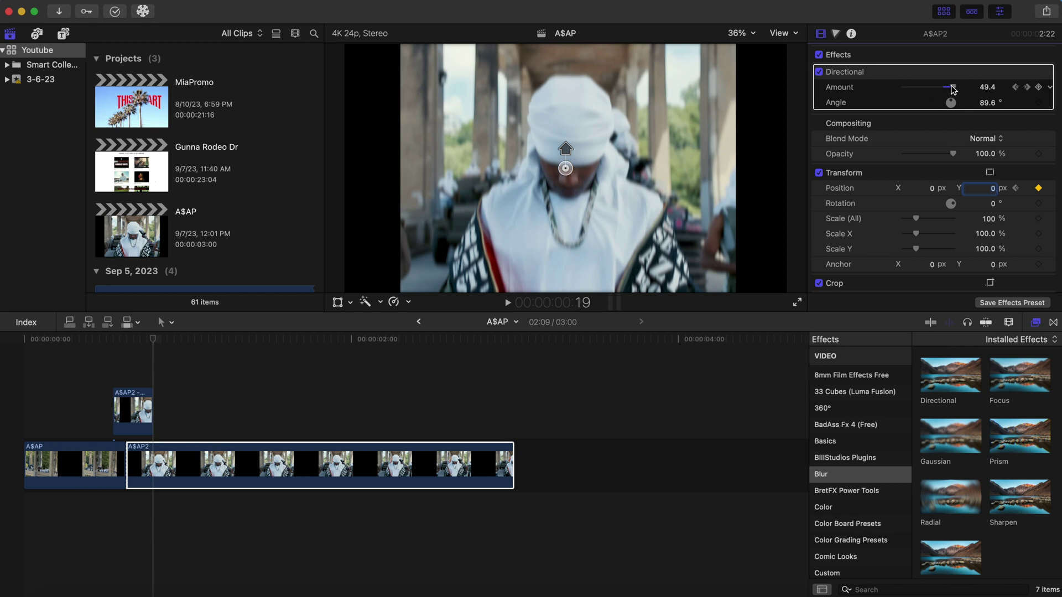
pyautogui.moveTo(952, 88); pyautogui.dragTo(903, 95)
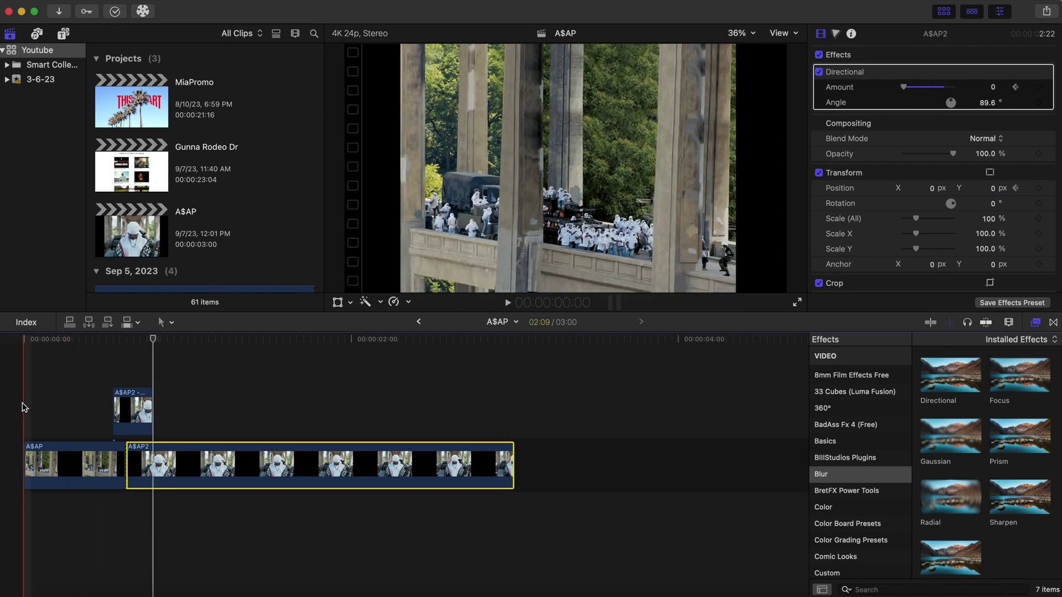
pyautogui.click(22, 403)
pyautogui.press('space')
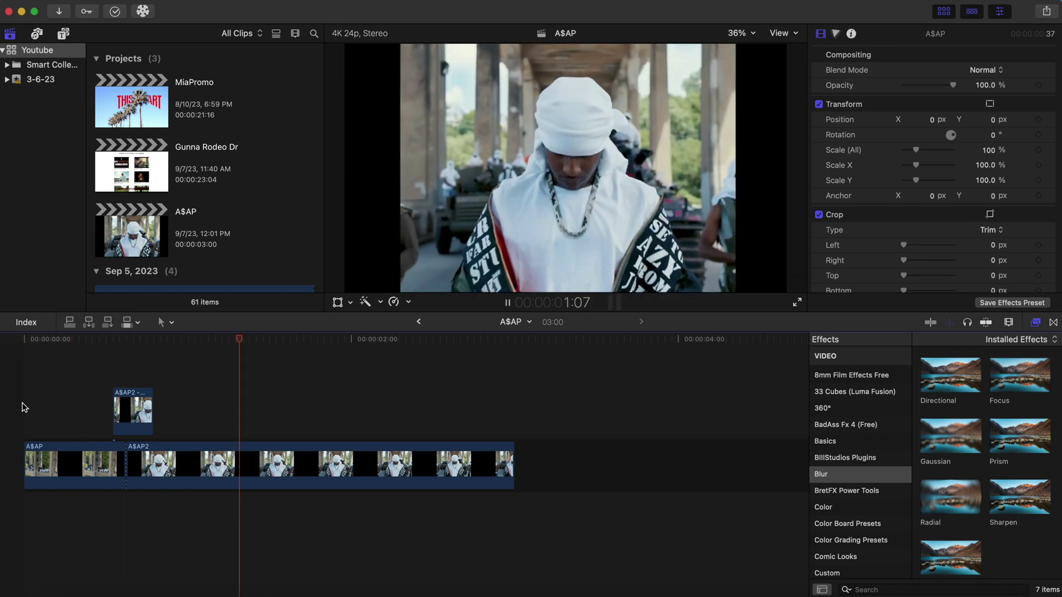
pyautogui.click(22, 403)
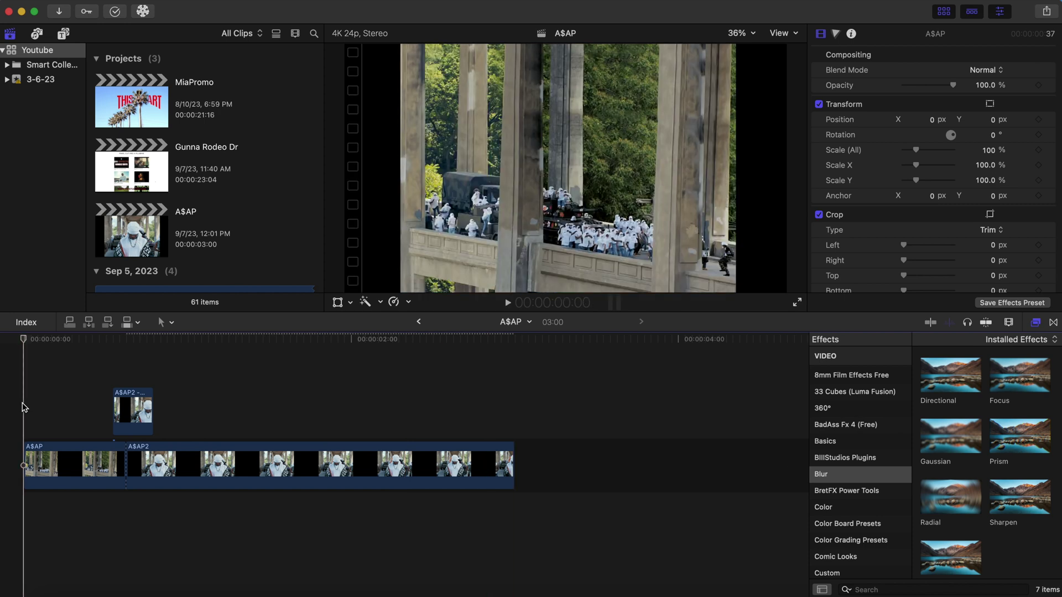
pyautogui.press('space')
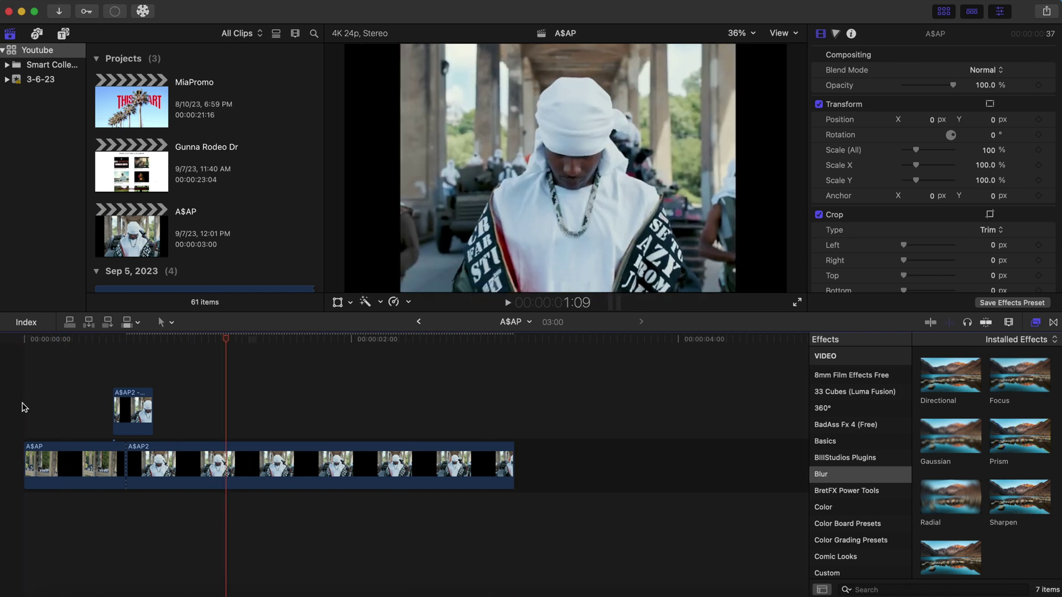
pyautogui.press('space')
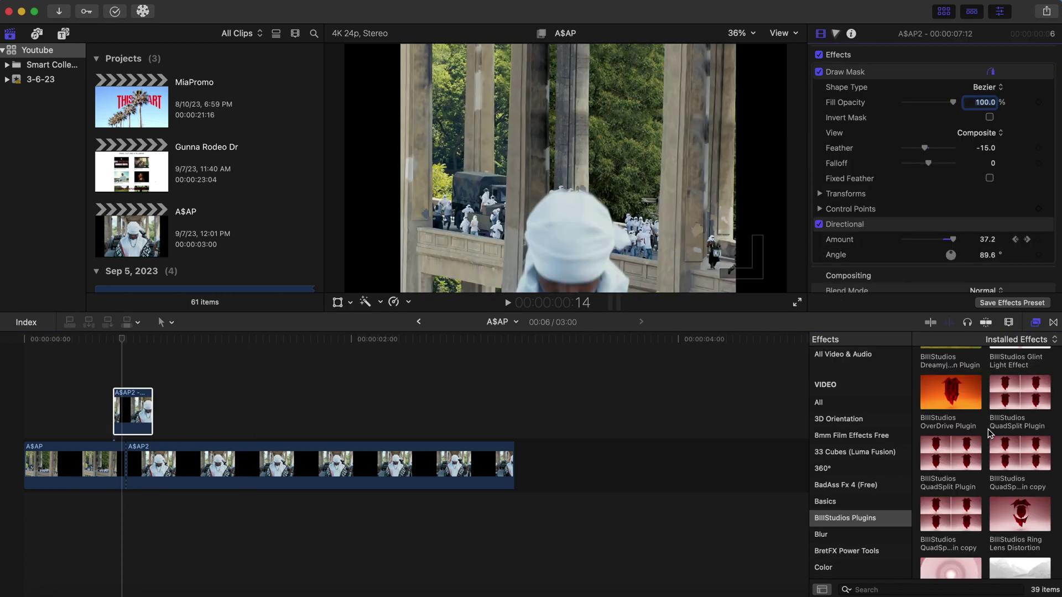
# Apply the BillStudios Glint Light Effect to the masked cutout and select the clip.
pyautogui.scroll(3, 990, 433)
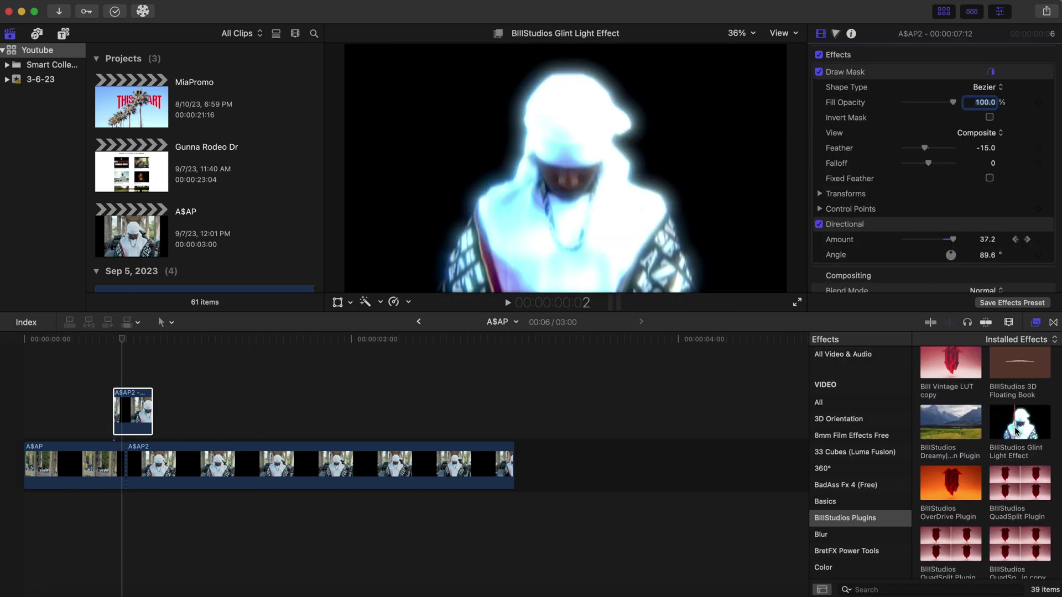
pyautogui.moveTo(1015, 430); pyautogui.dragTo(134, 425)
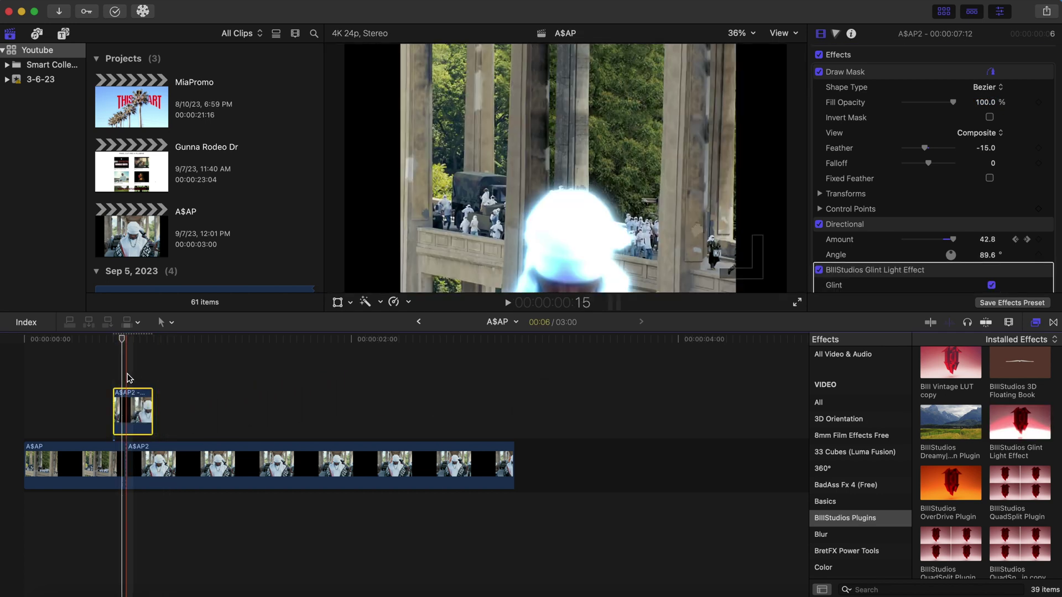
pyautogui.click(133, 379)
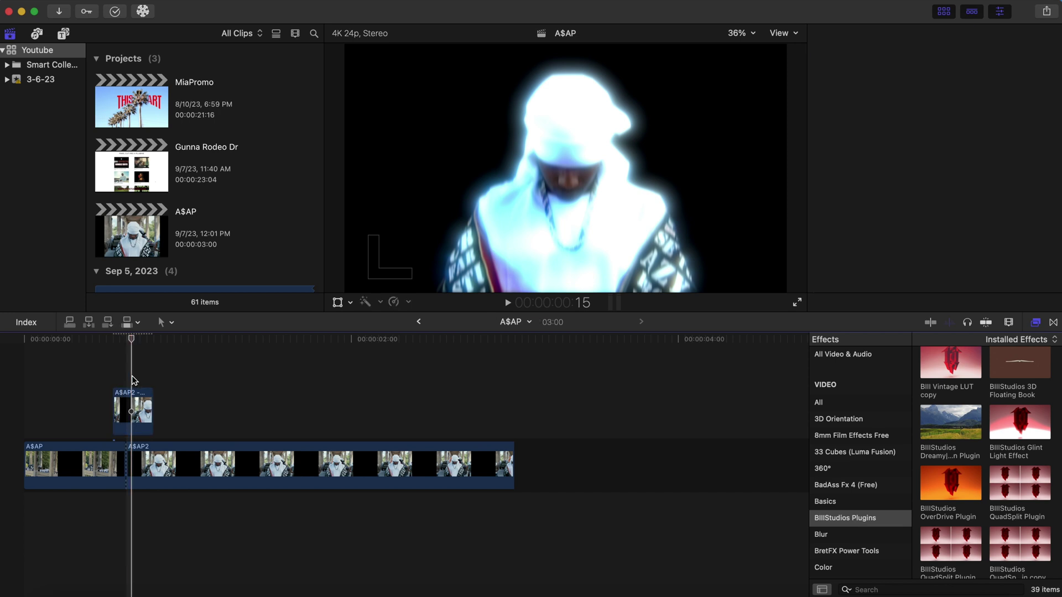
pyautogui.click(553, 105)
# Tone the glint down to Exposure 0, Glow Amount 8.0 and Intensity 2.46.
pyautogui.scroll(-3, 929, 174)
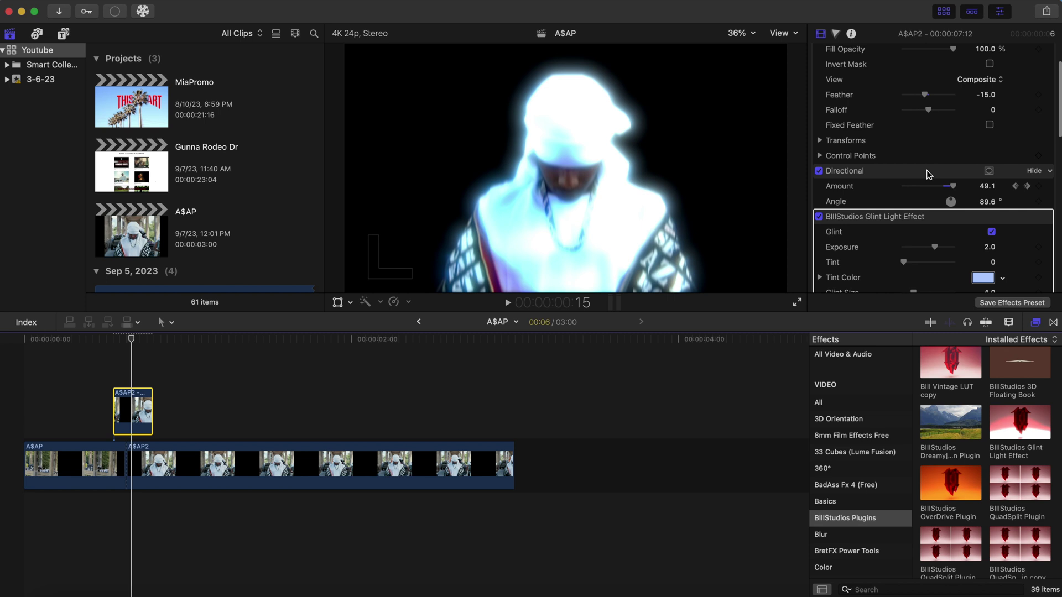
pyautogui.scroll(-7, 929, 175)
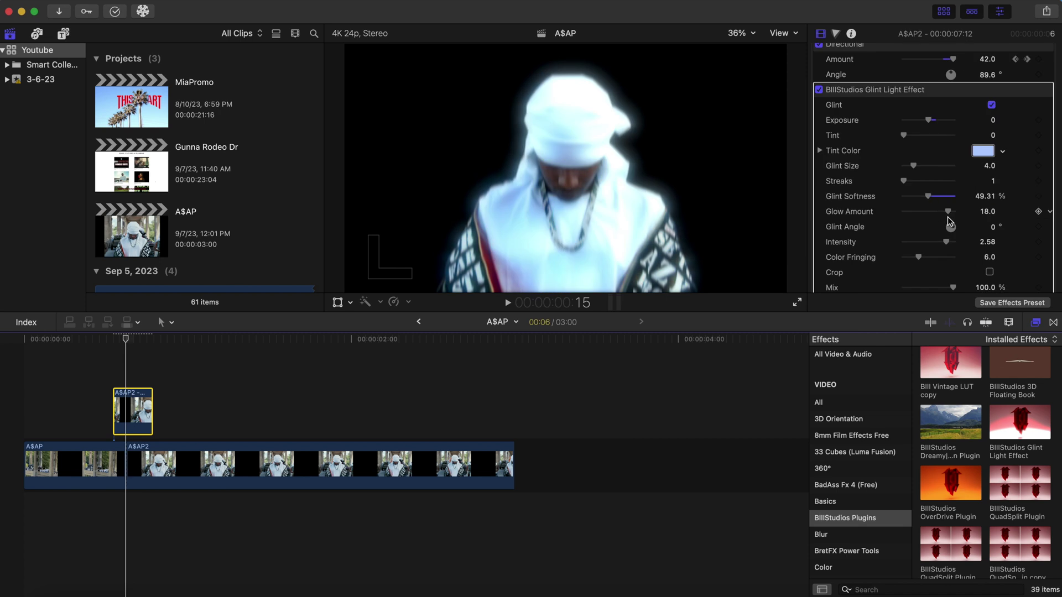
pyautogui.moveTo(948, 213); pyautogui.dragTo(929, 218)
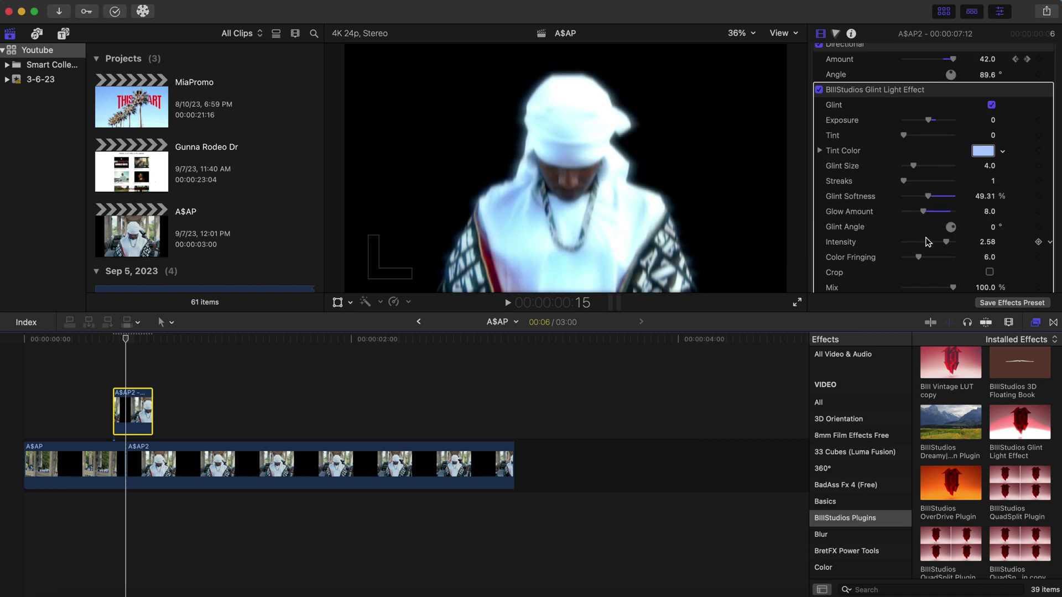
pyautogui.moveTo(949, 244); pyautogui.dragTo(949, 244)
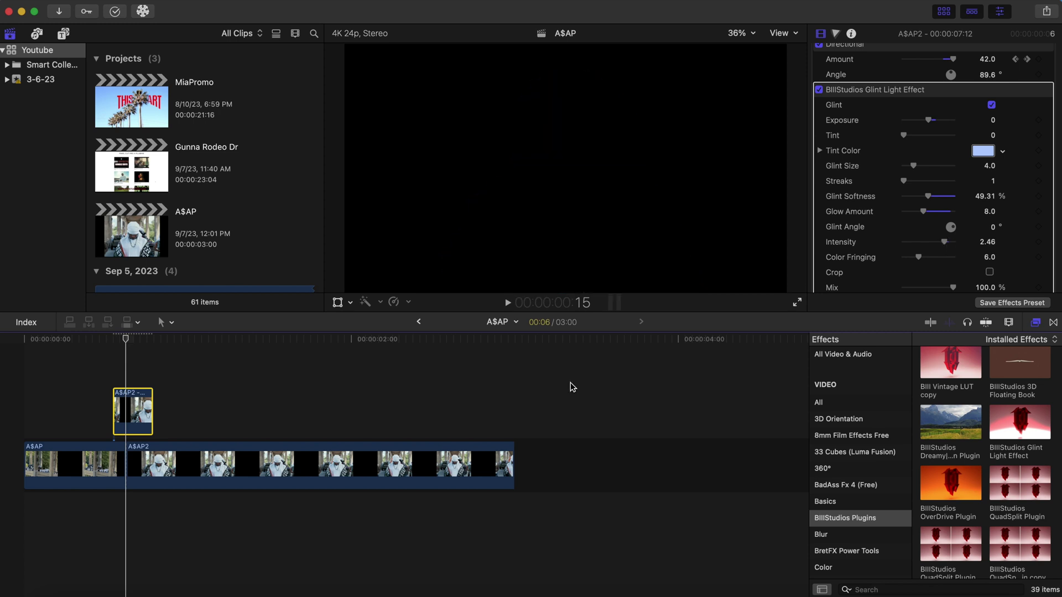
pyautogui.click(21, 428)
pyautogui.press('space')
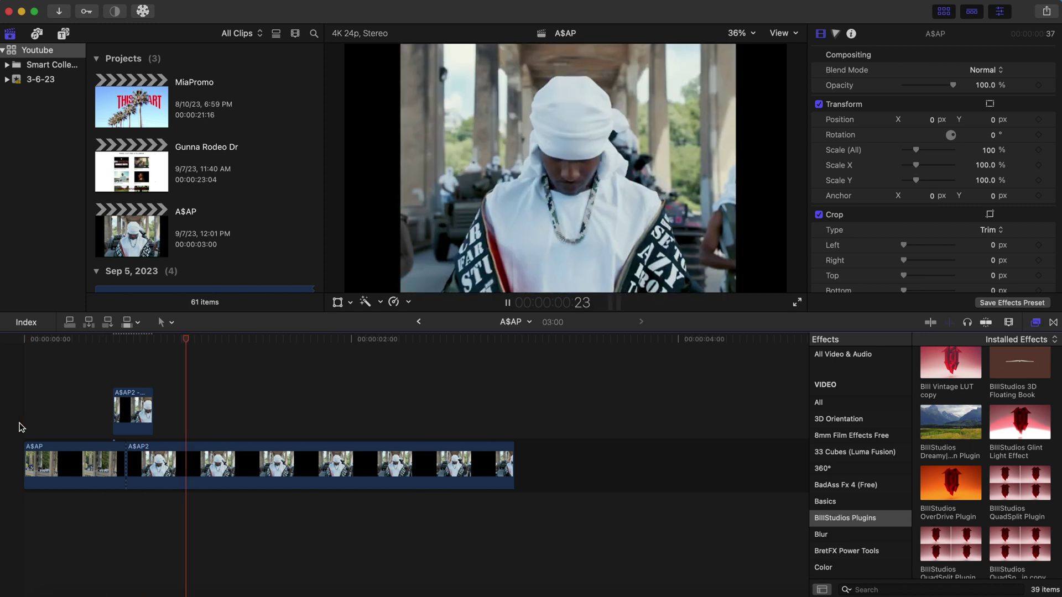
pyautogui.press('space')
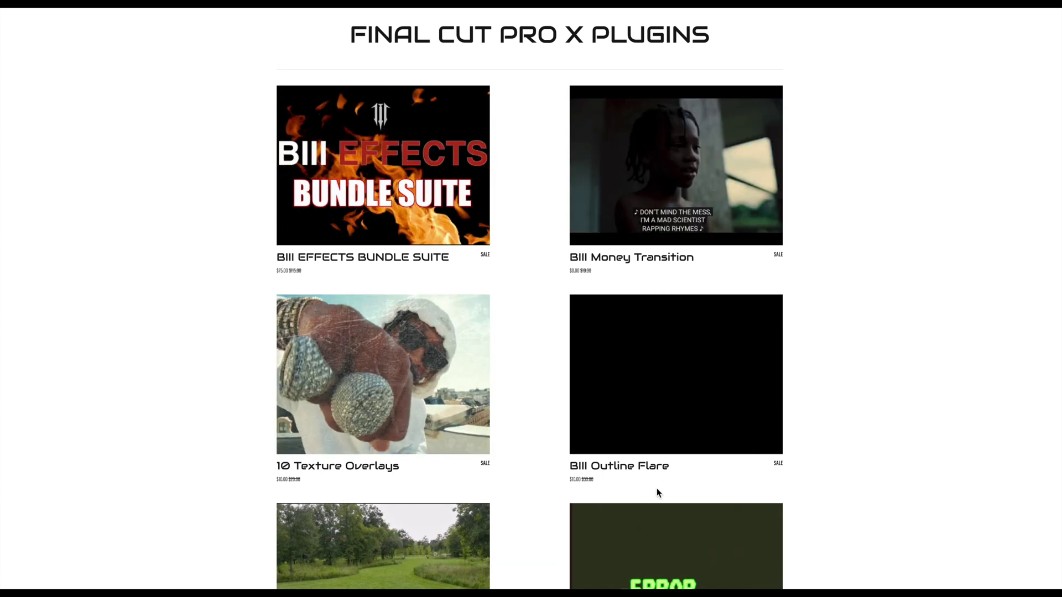
# Scroll the B3 Studios plugins page down to BIII Object Removal and BIII Broadcast TV Error Pack.
pyautogui.scroll(-3, 874, 446)
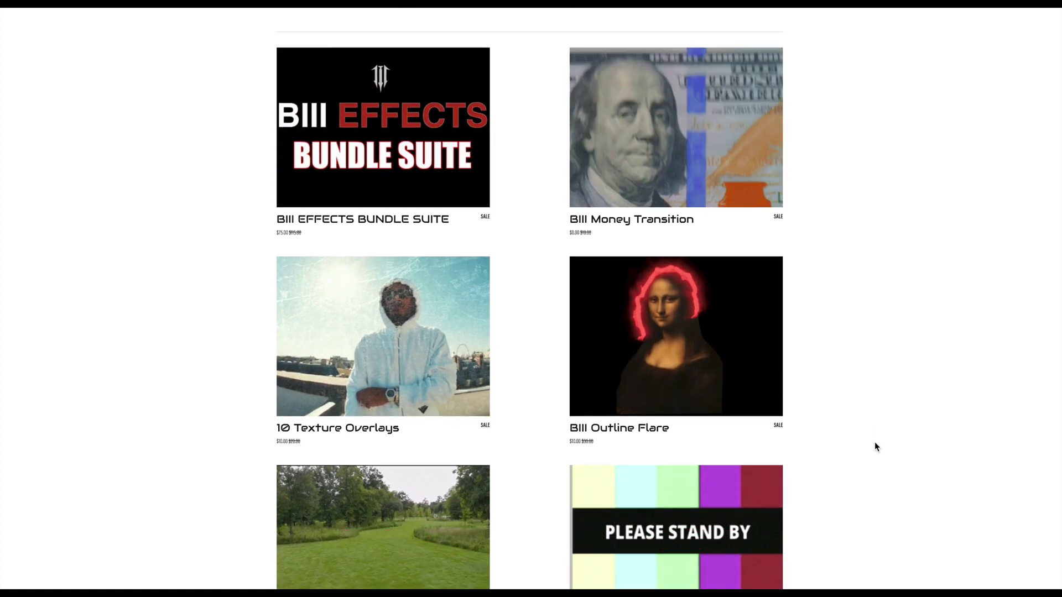
pyautogui.scroll(-3, 874, 446)
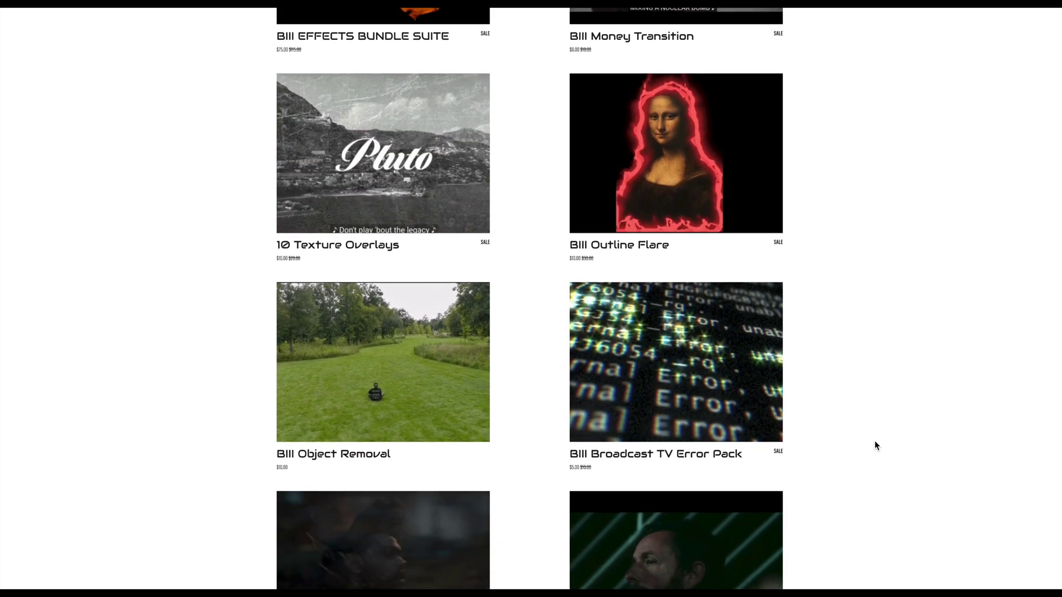